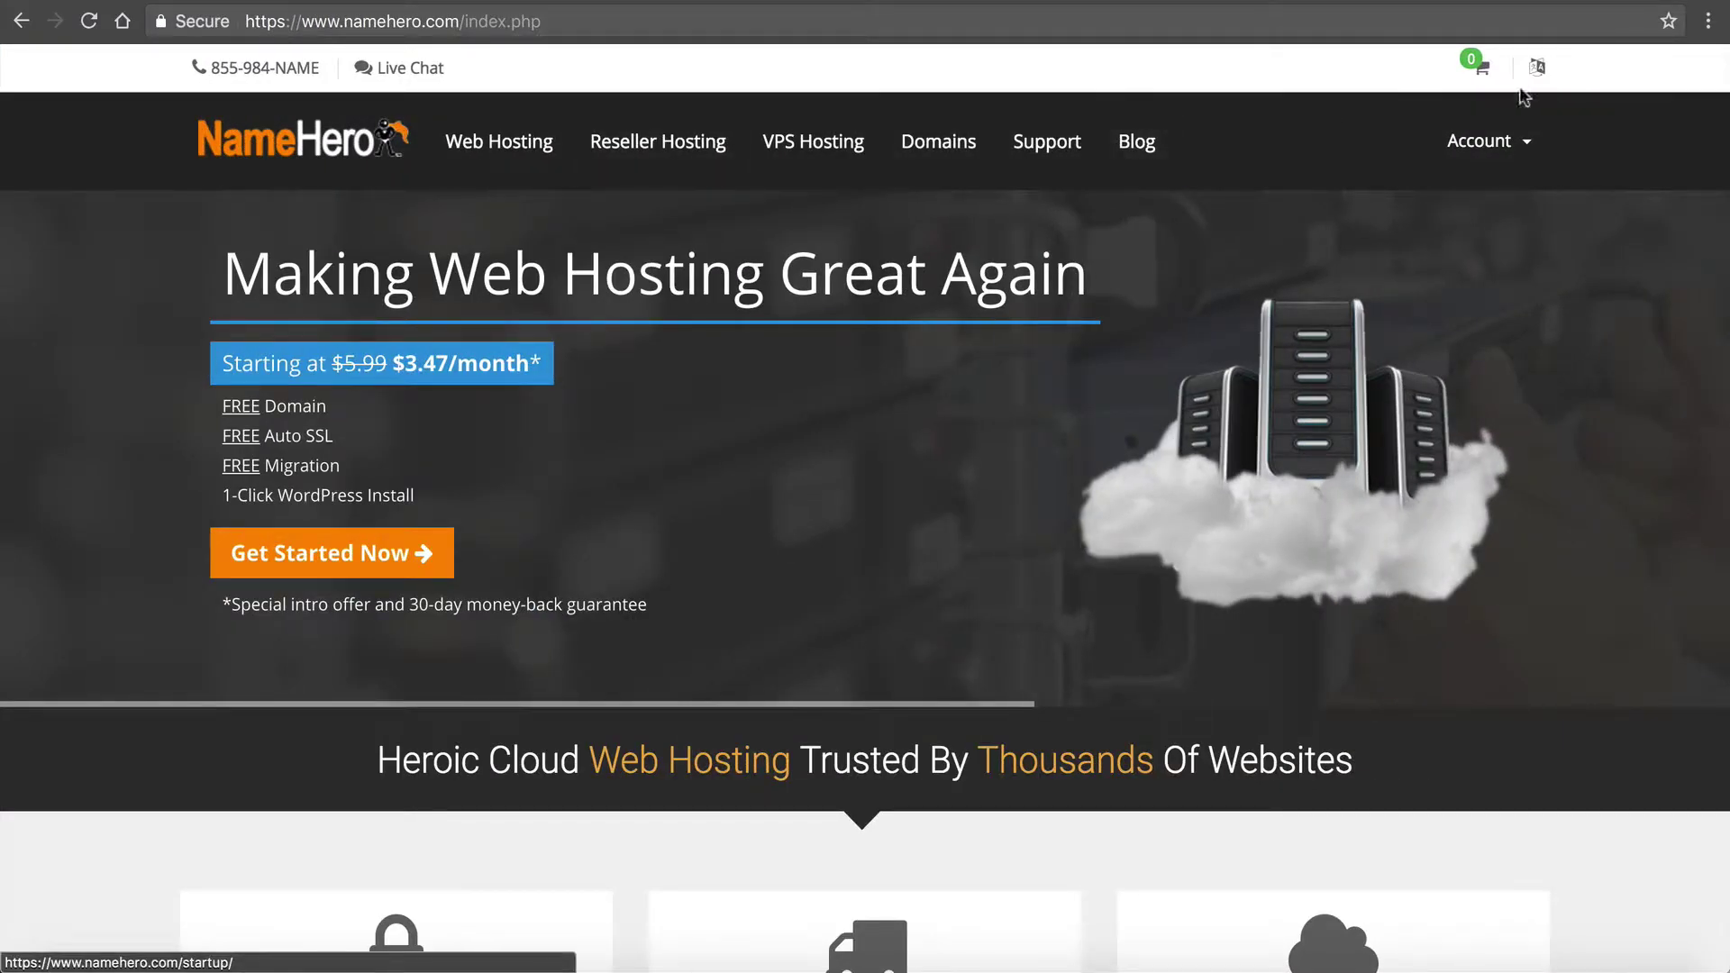
Step: Log in to the NameHero client area with the account email, password and two-factor code
left_click(1518, 120)
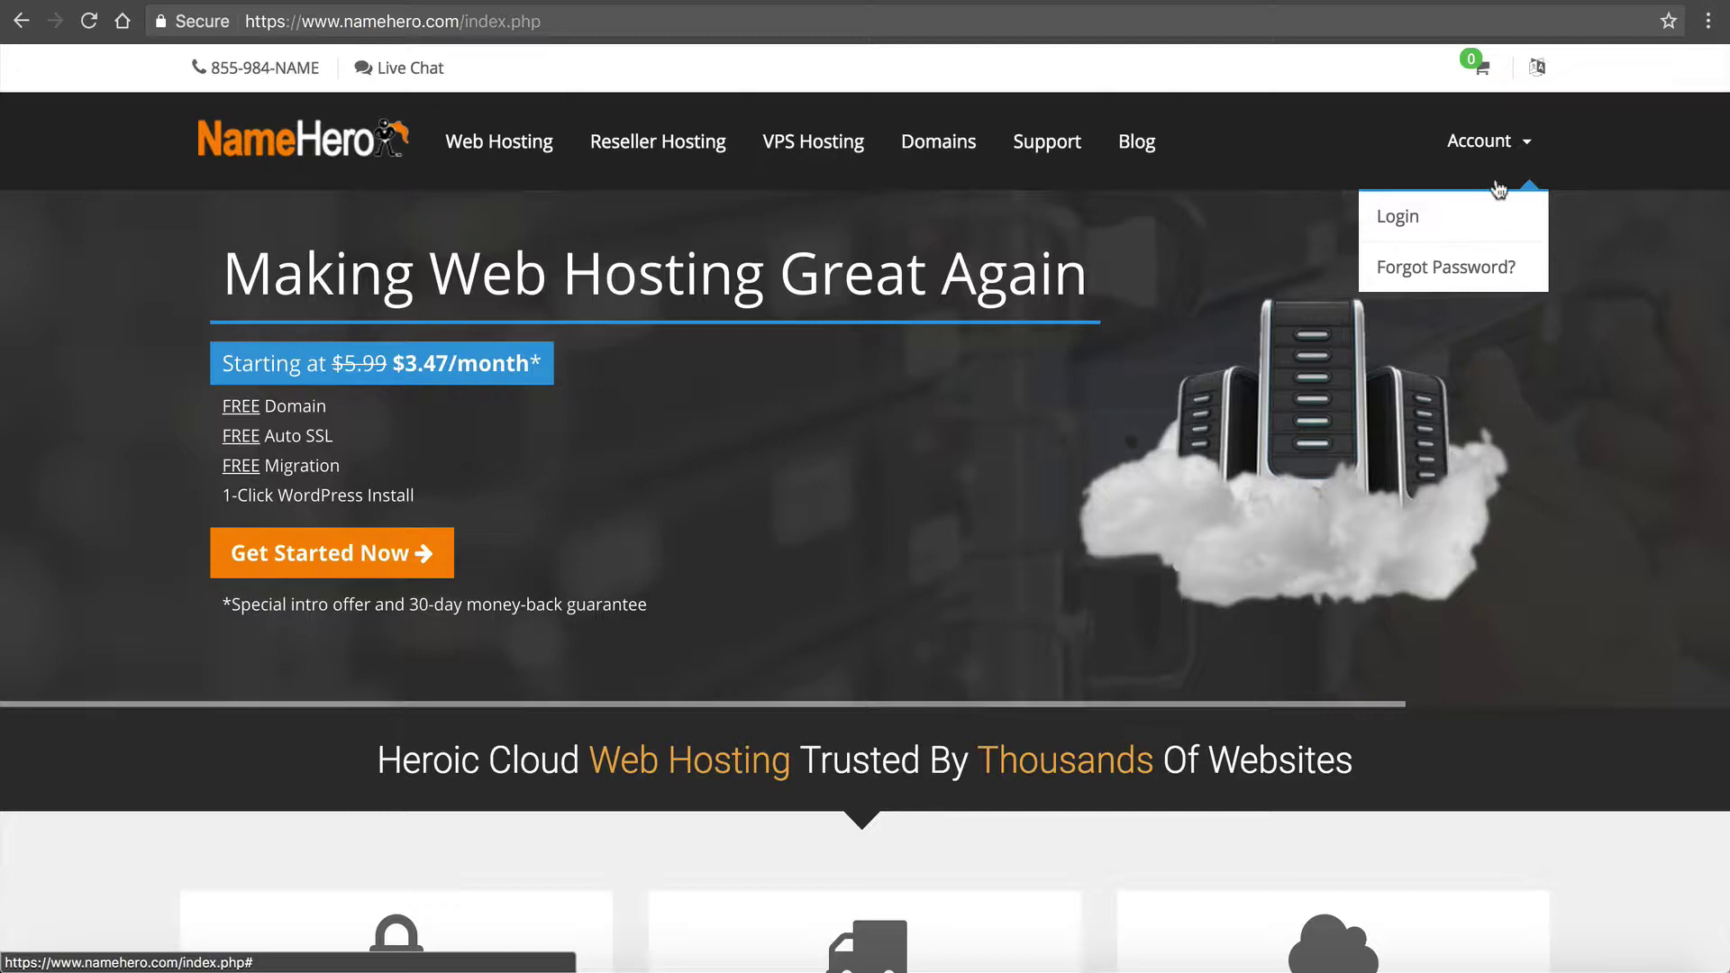
left_click(1433, 232)
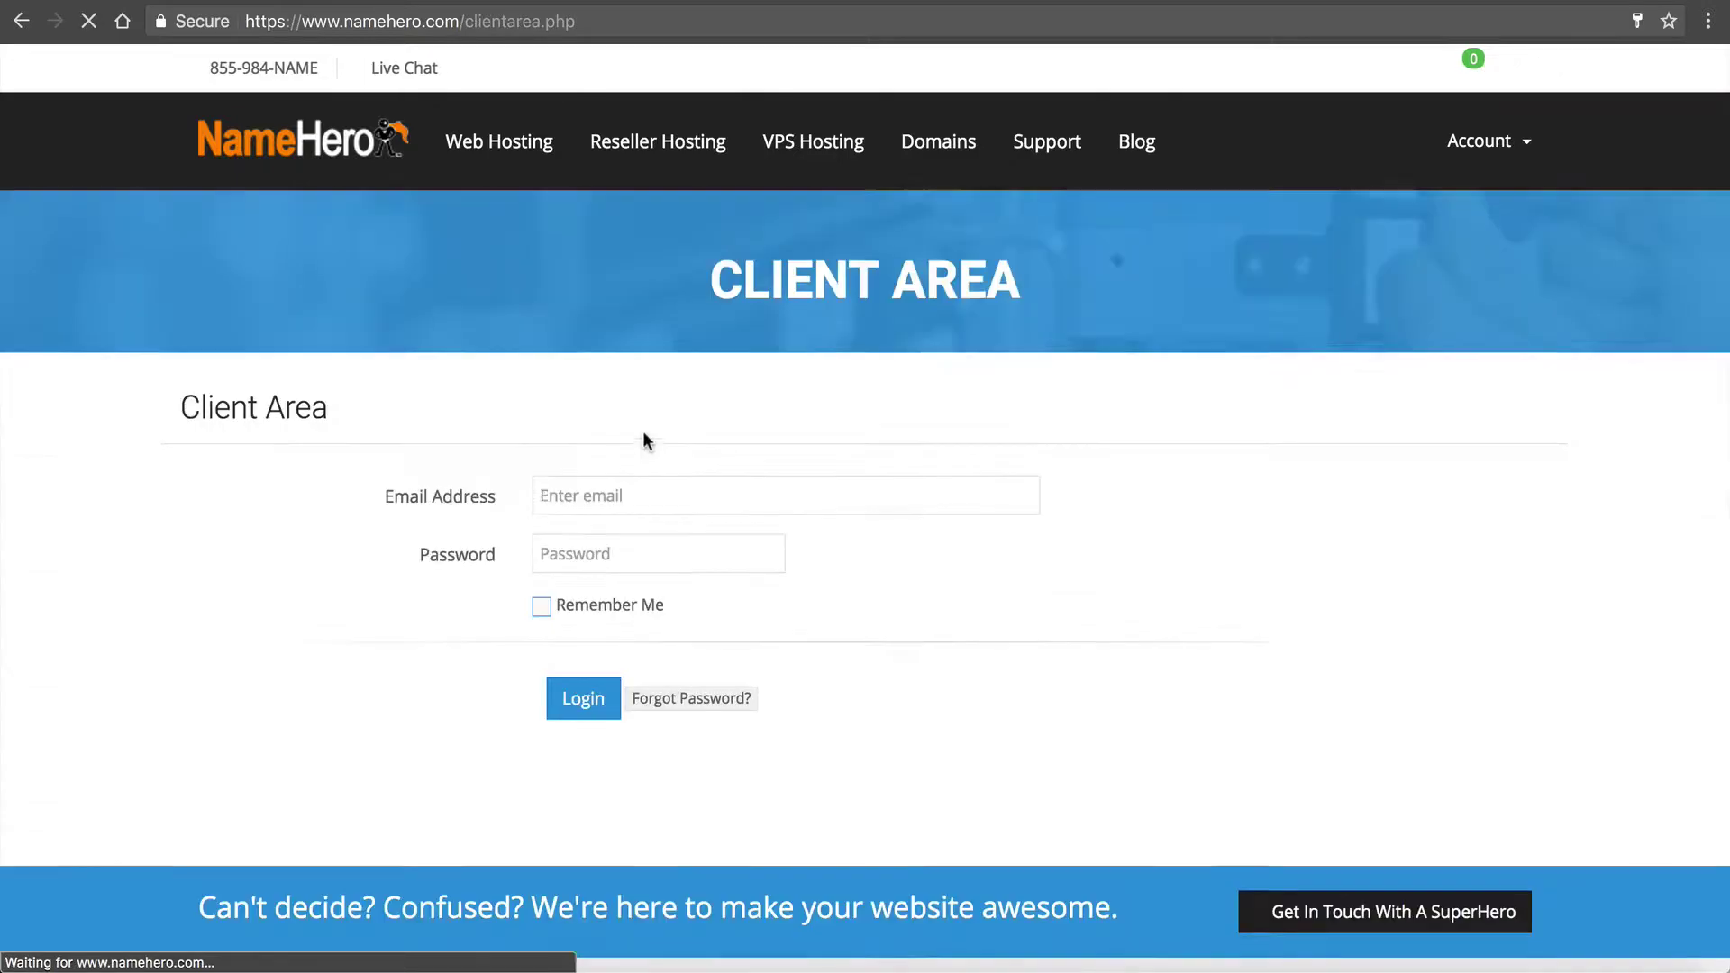
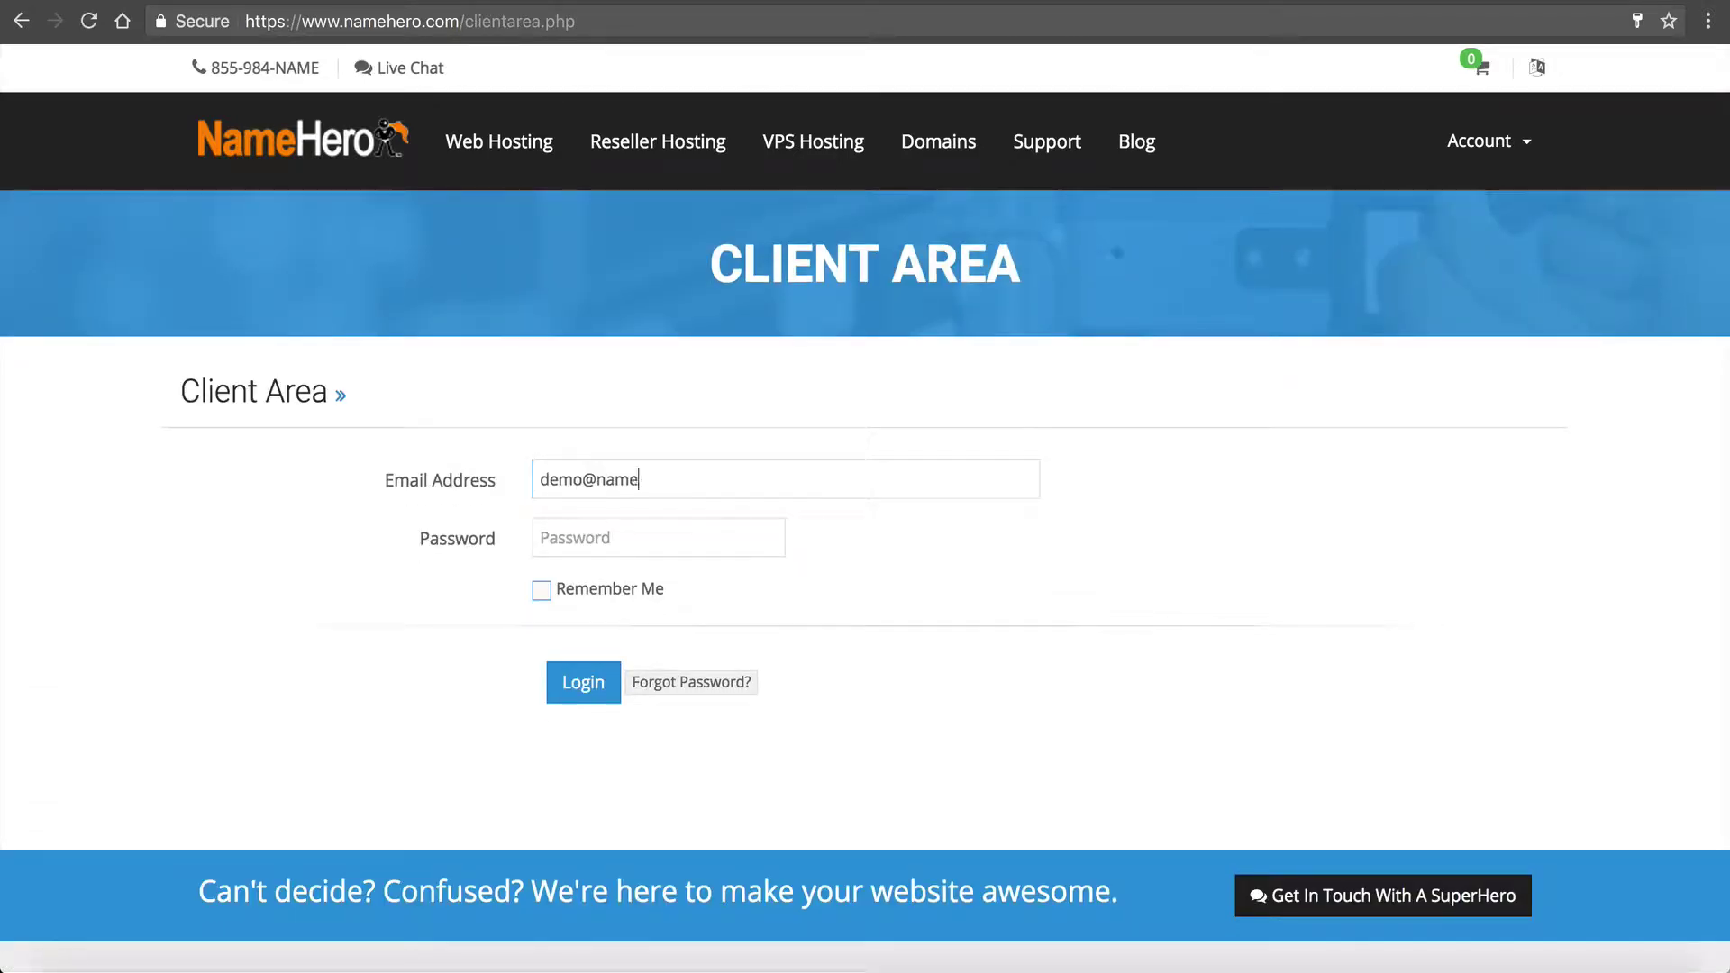
key("Tab")
type("**********")
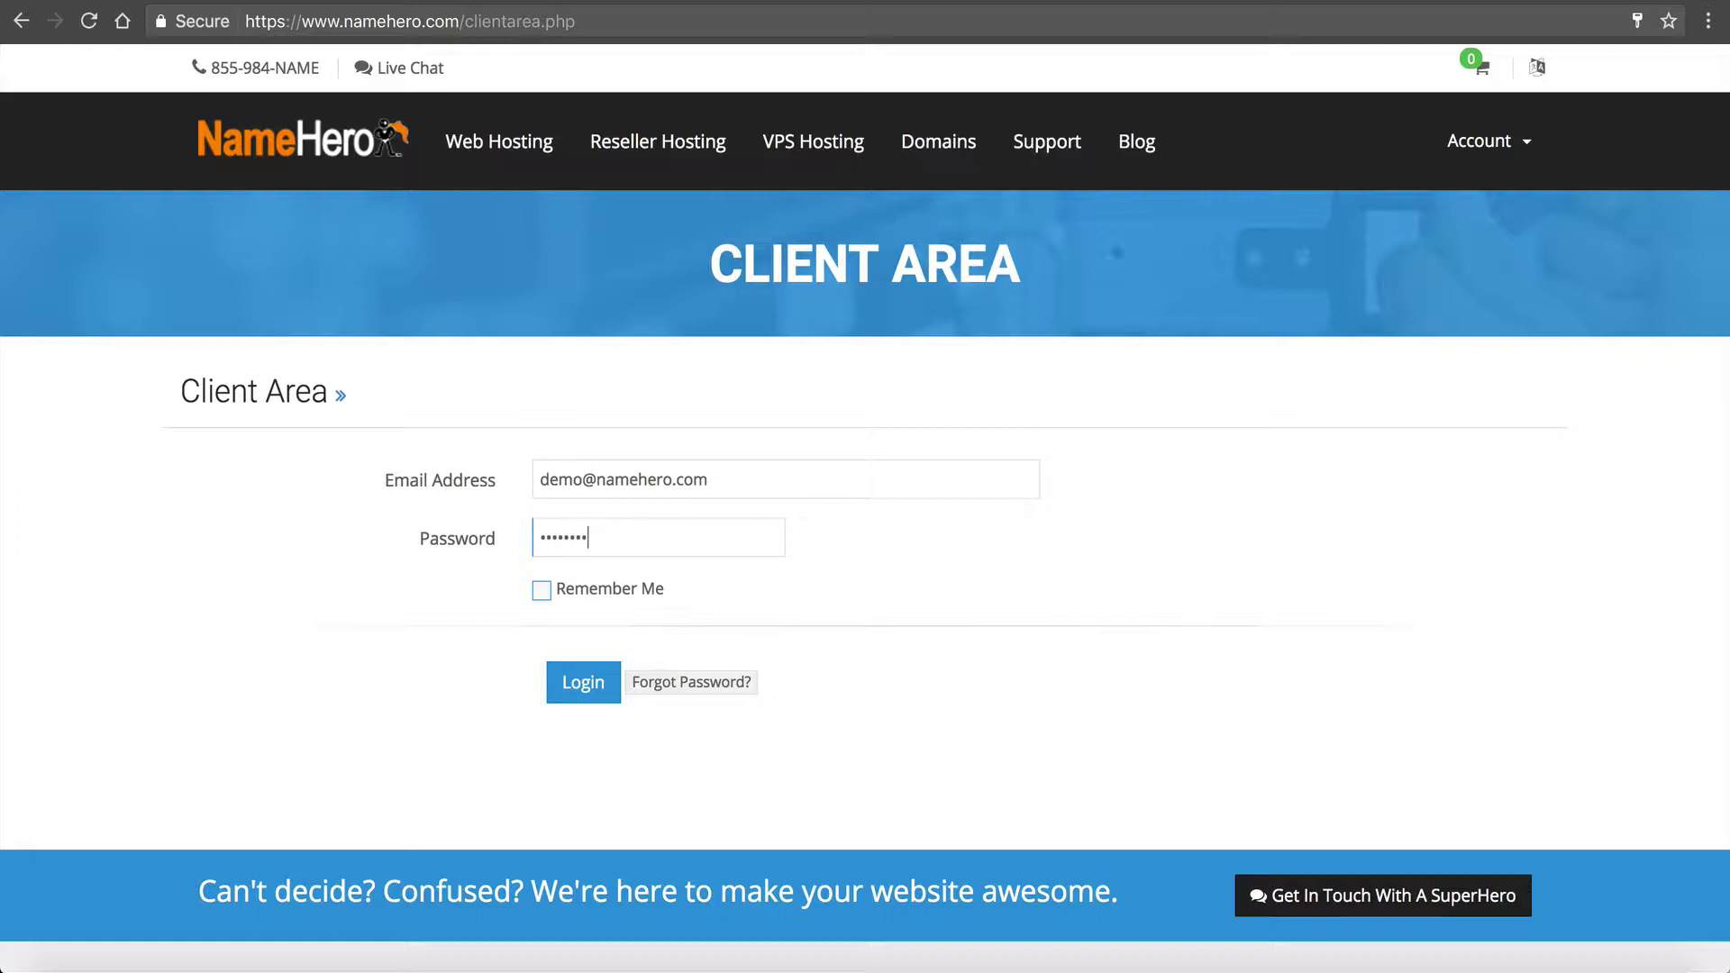
left_click(581, 694)
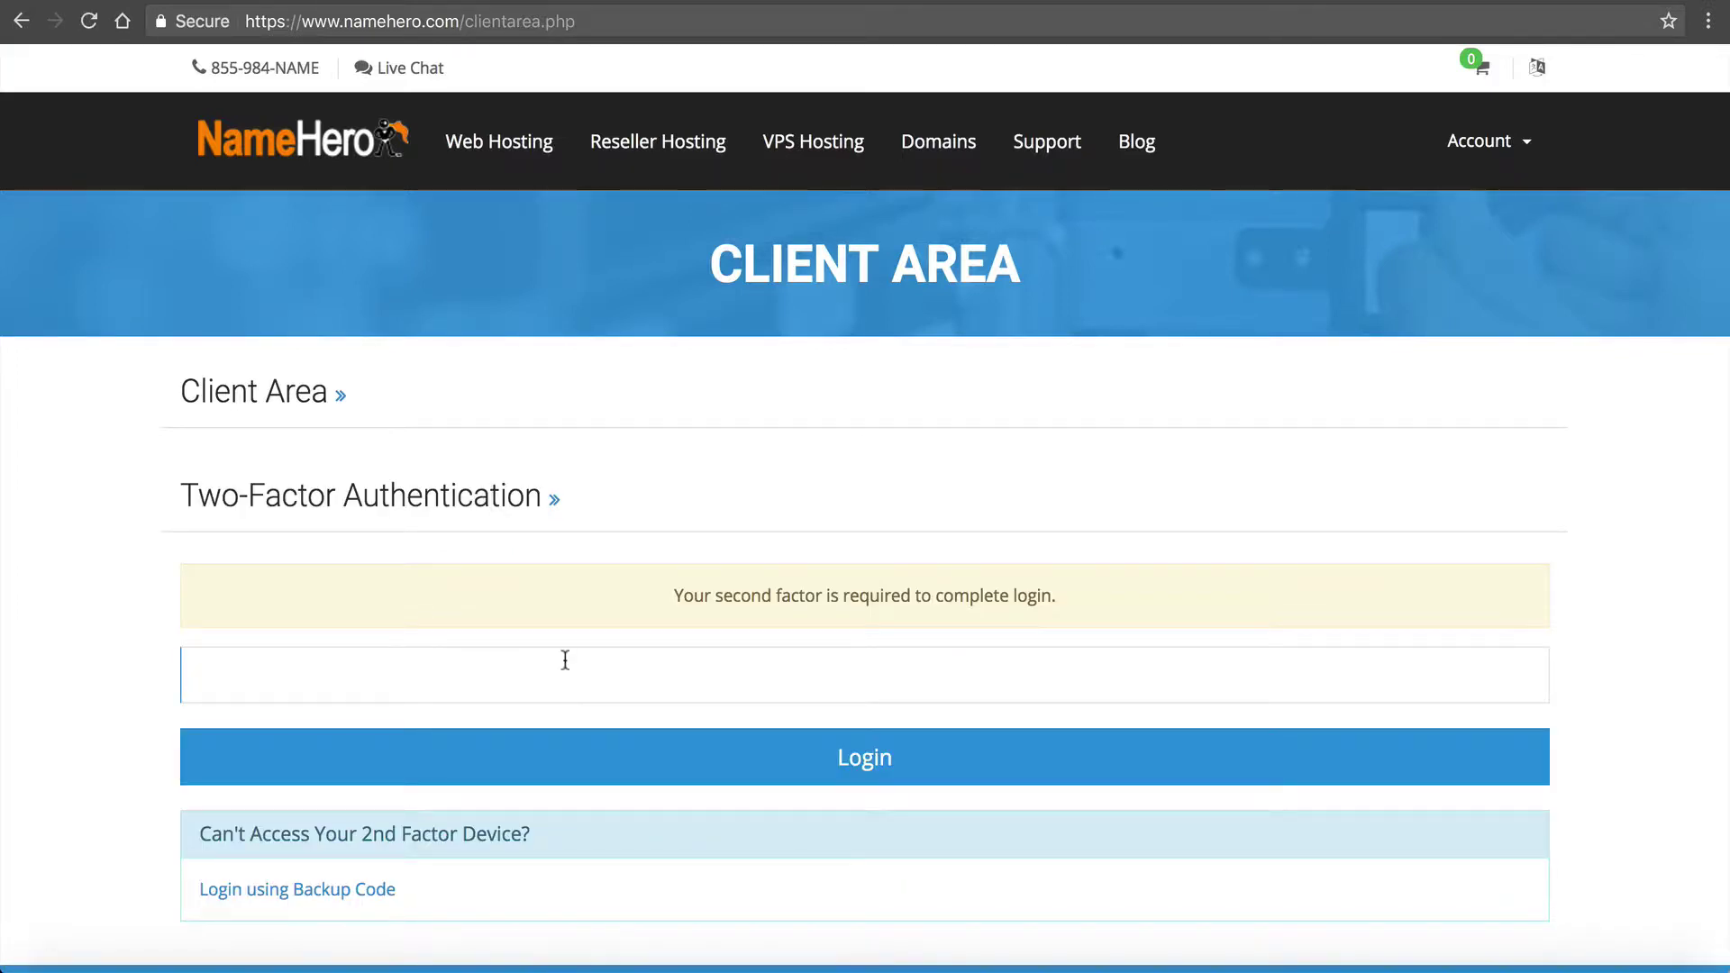
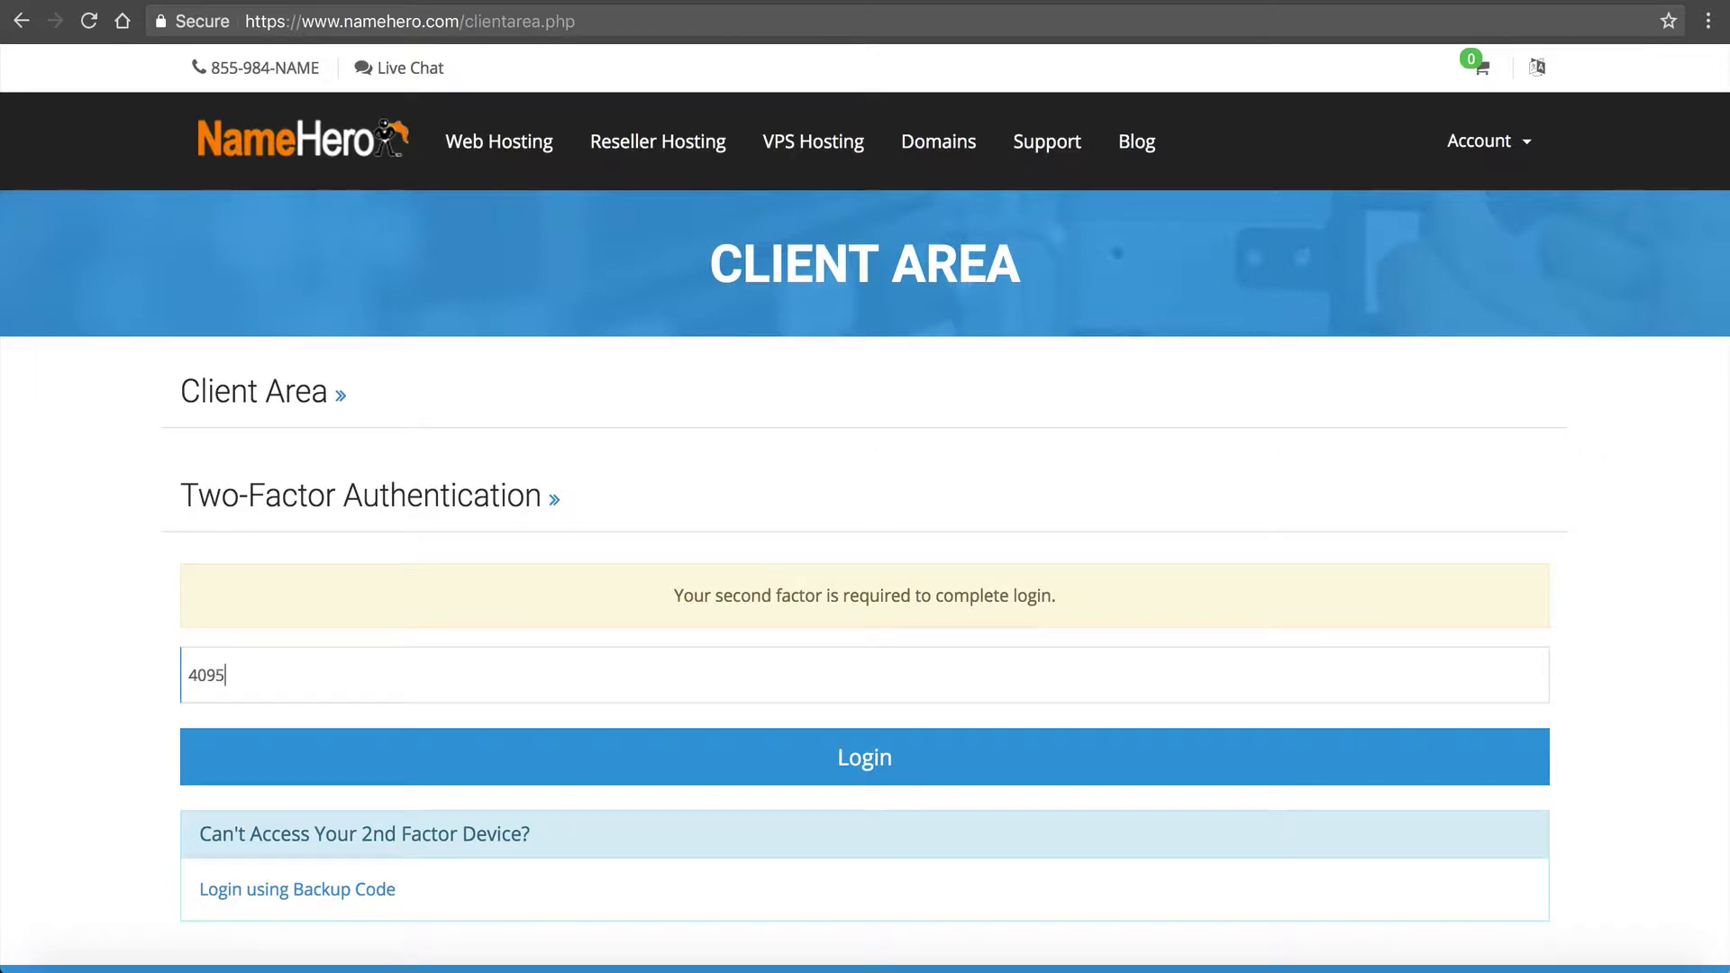
left_click(616, 761)
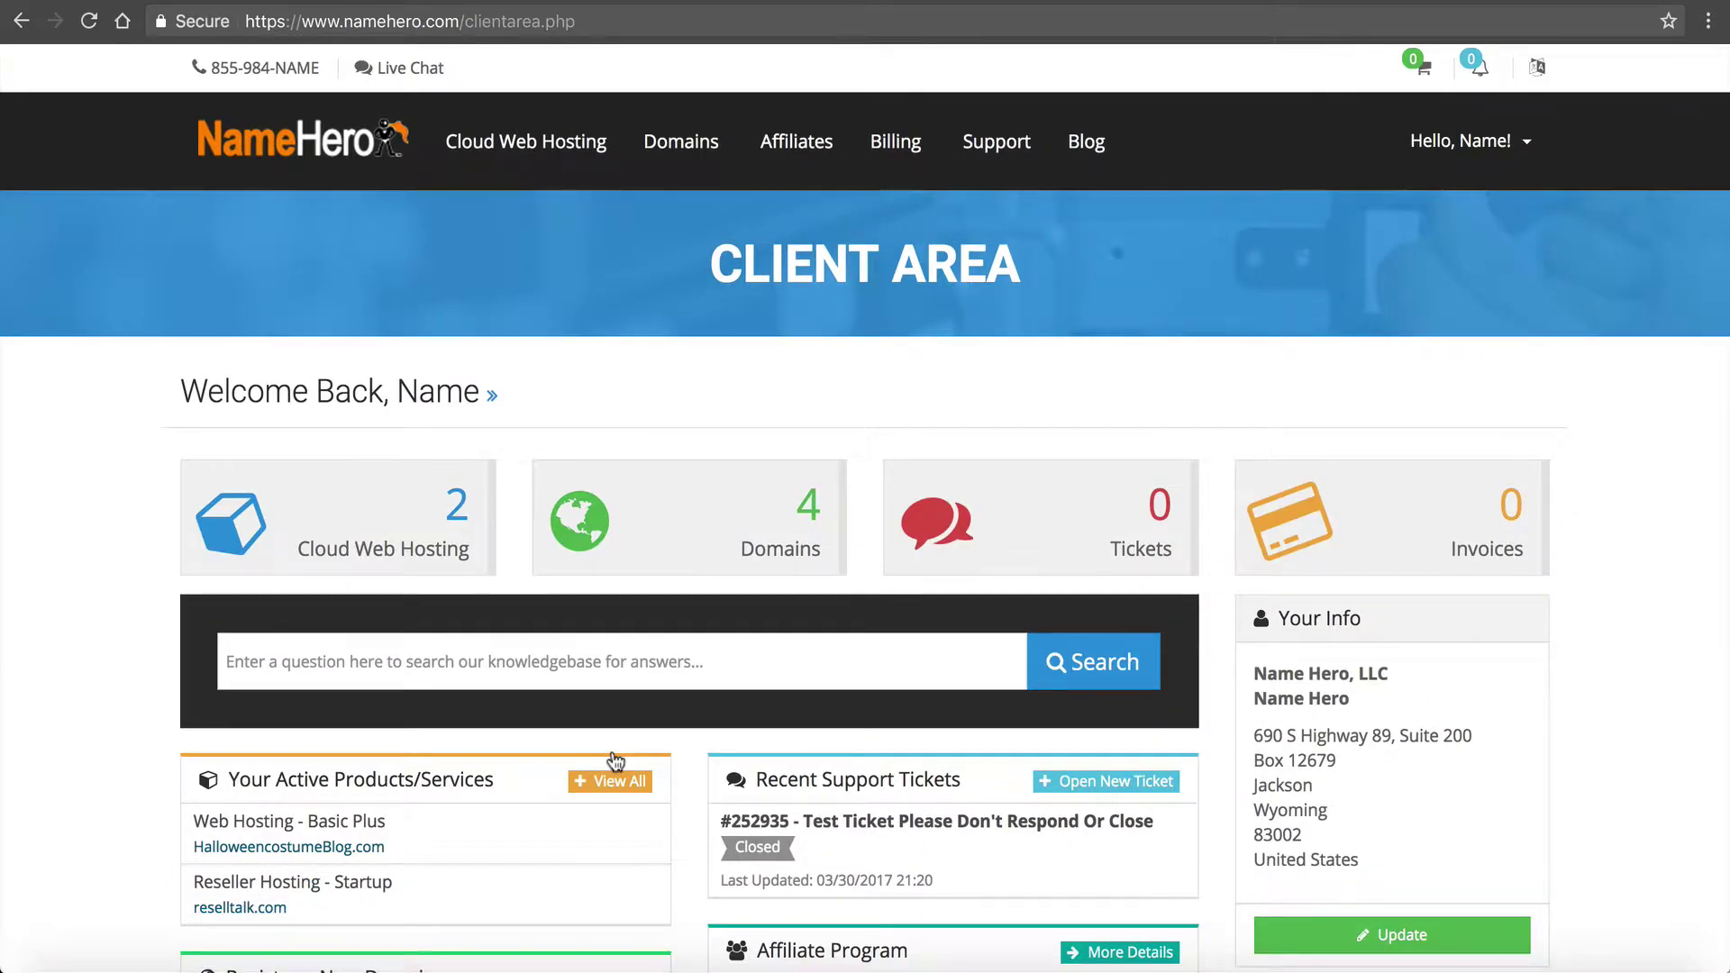
Step: Open cPanel from the Basic Plus Cloud Web Hosting plan for HalloweencostumeBlog.com
left_click(256, 514)
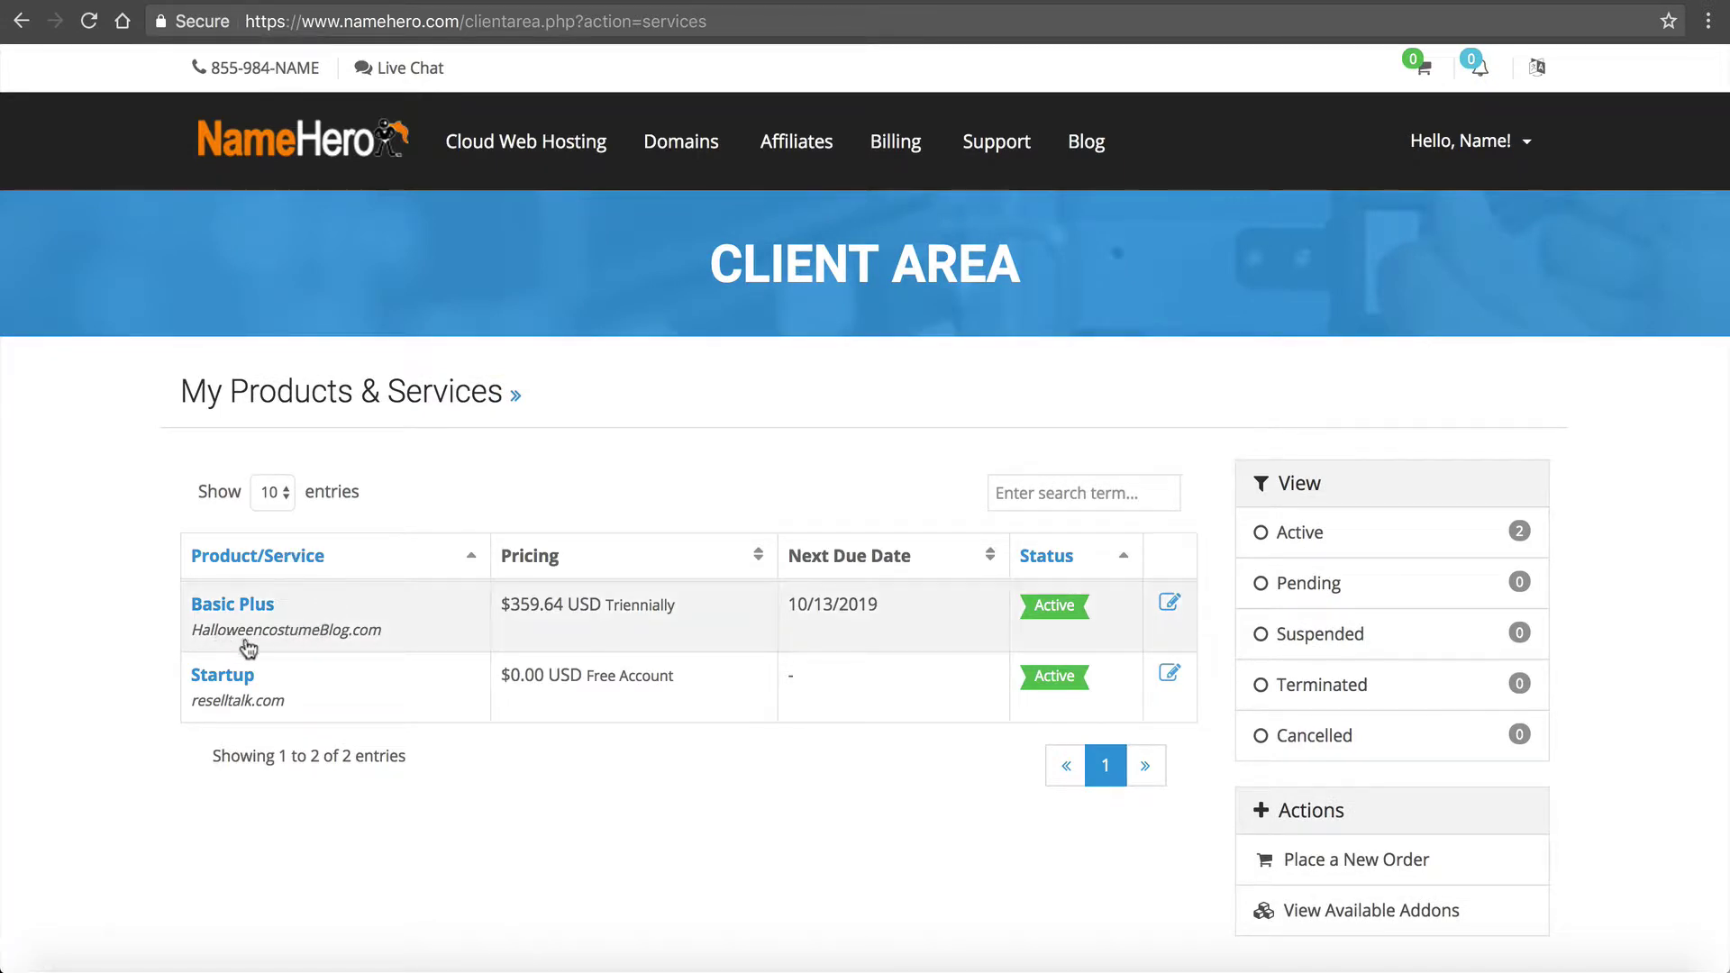
left_click(255, 606)
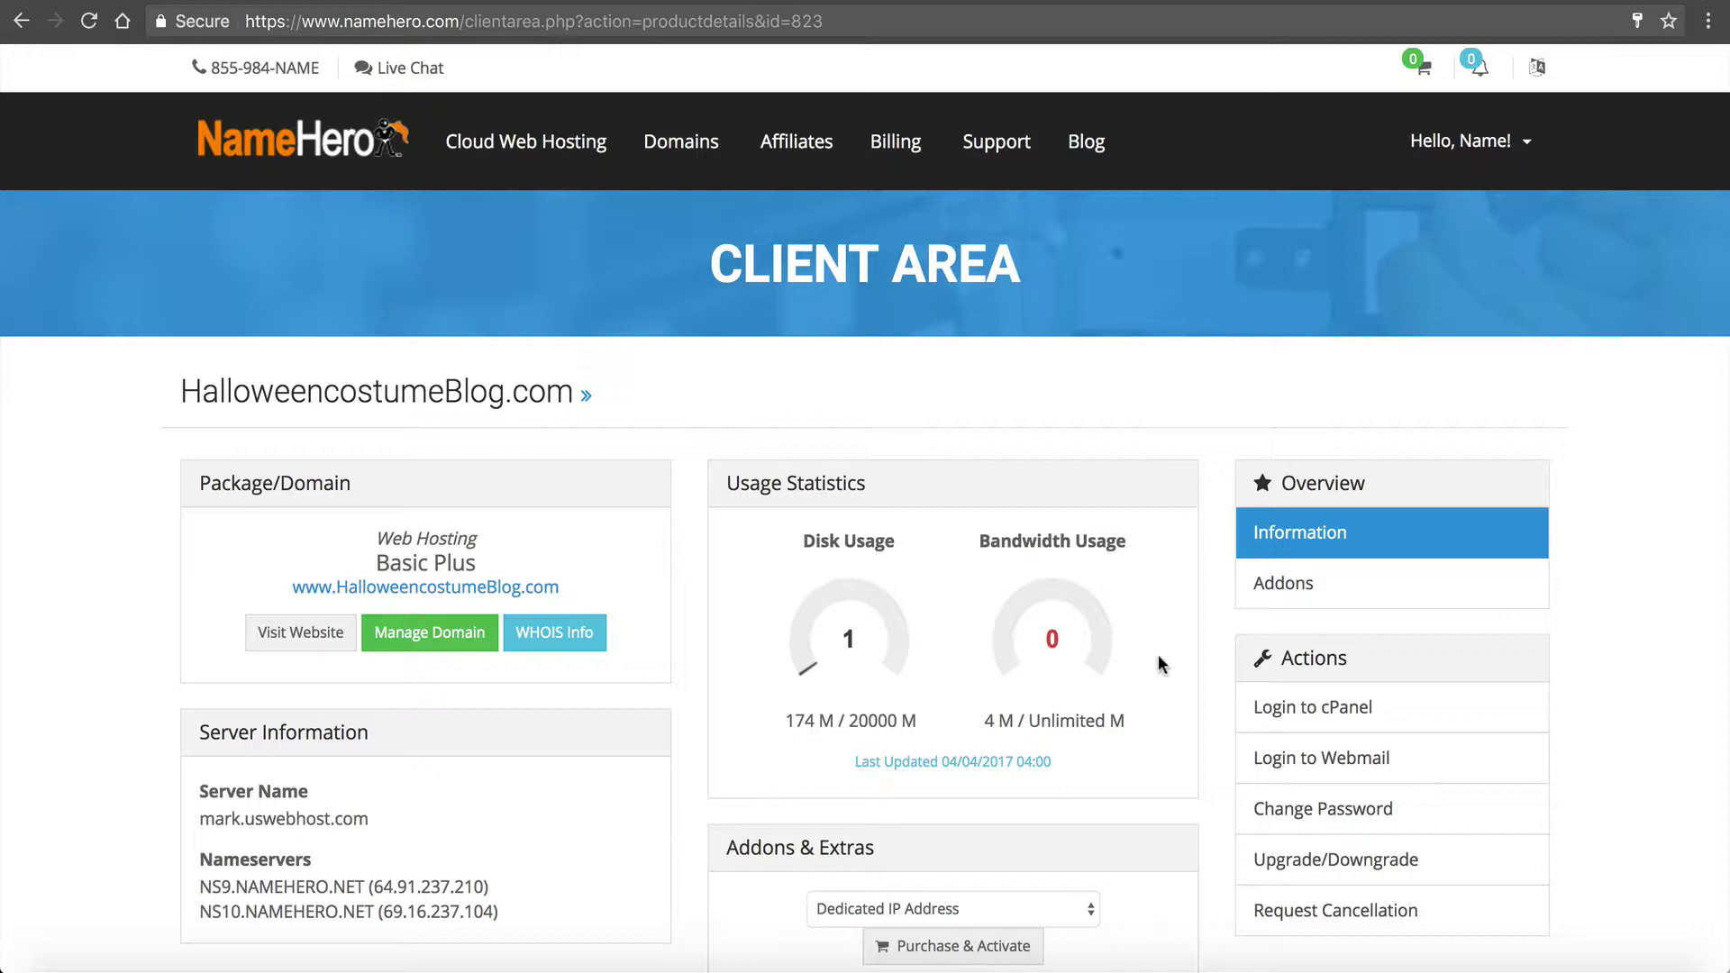
left_click(1266, 716)
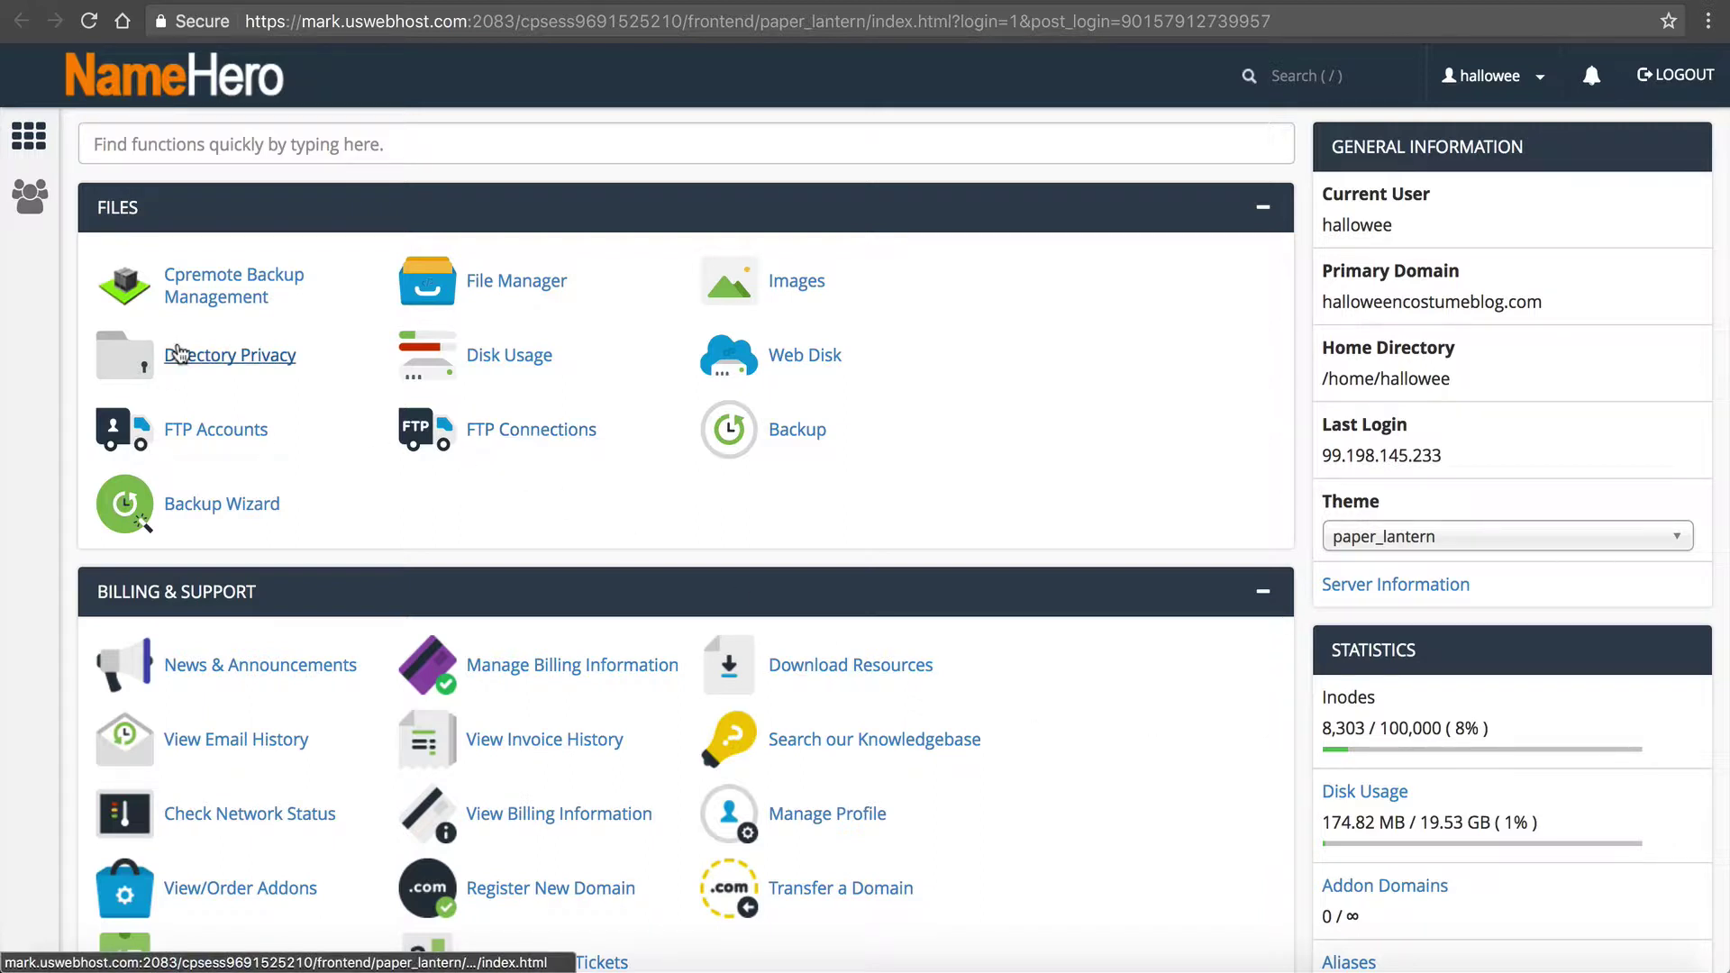
Step: Search cPanel functions for 'php' and open Select PHP Version
left_click(121, 126)
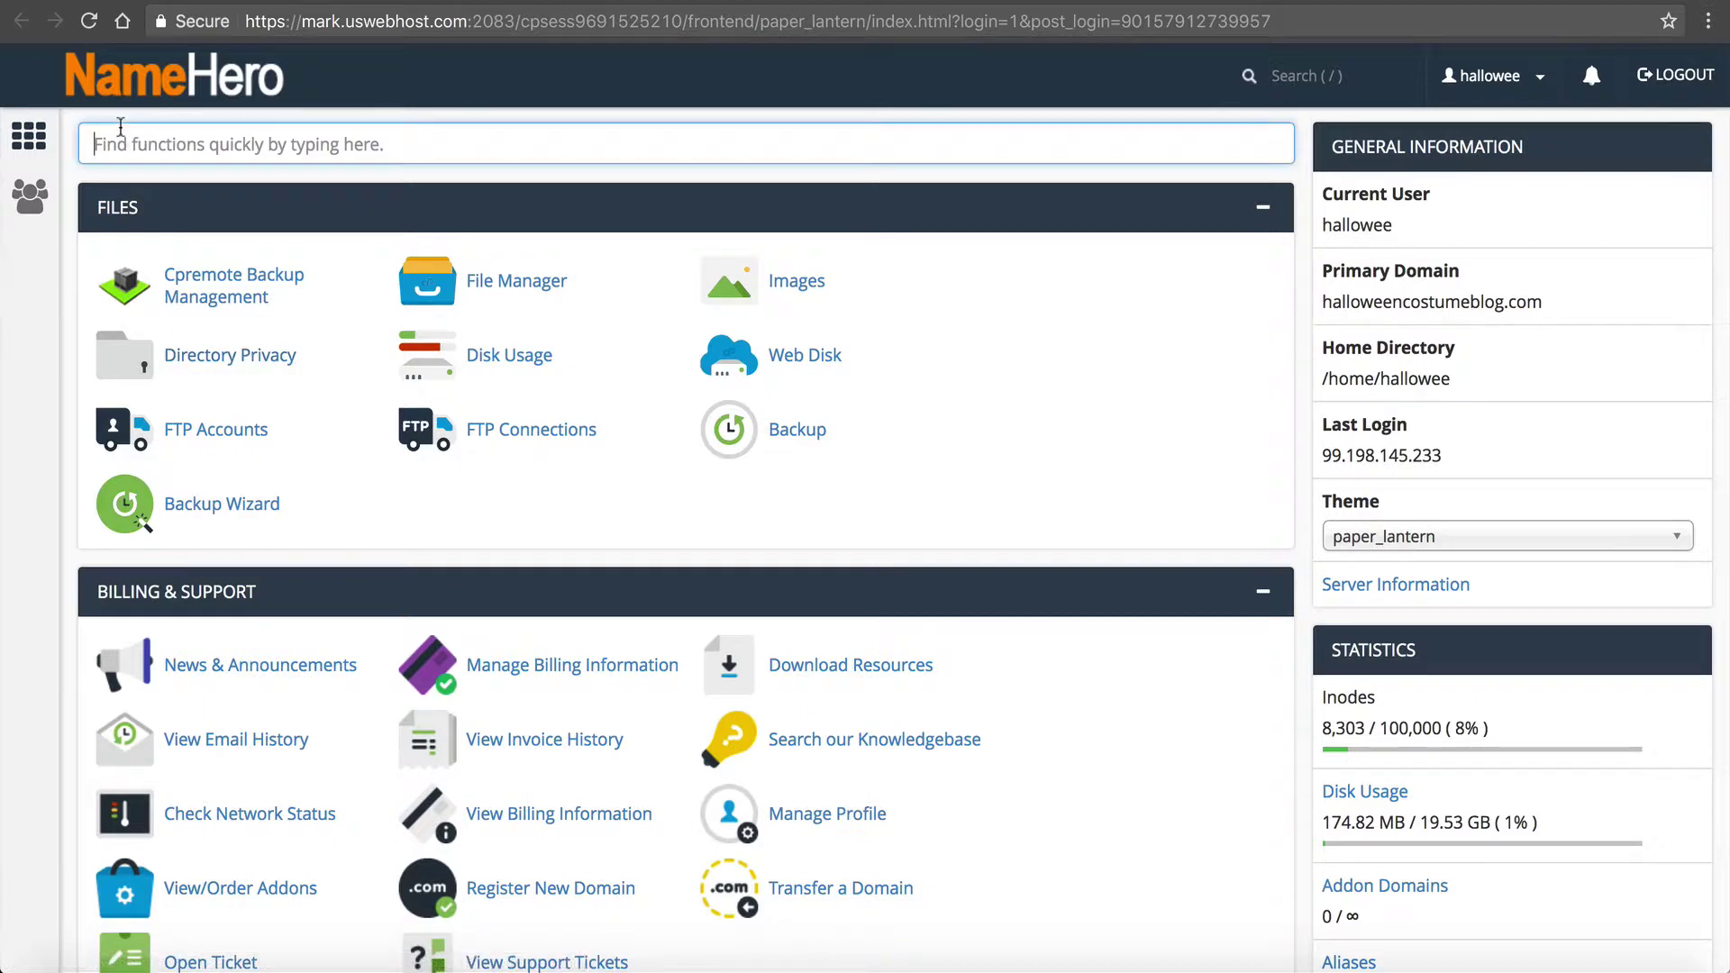
type("php")
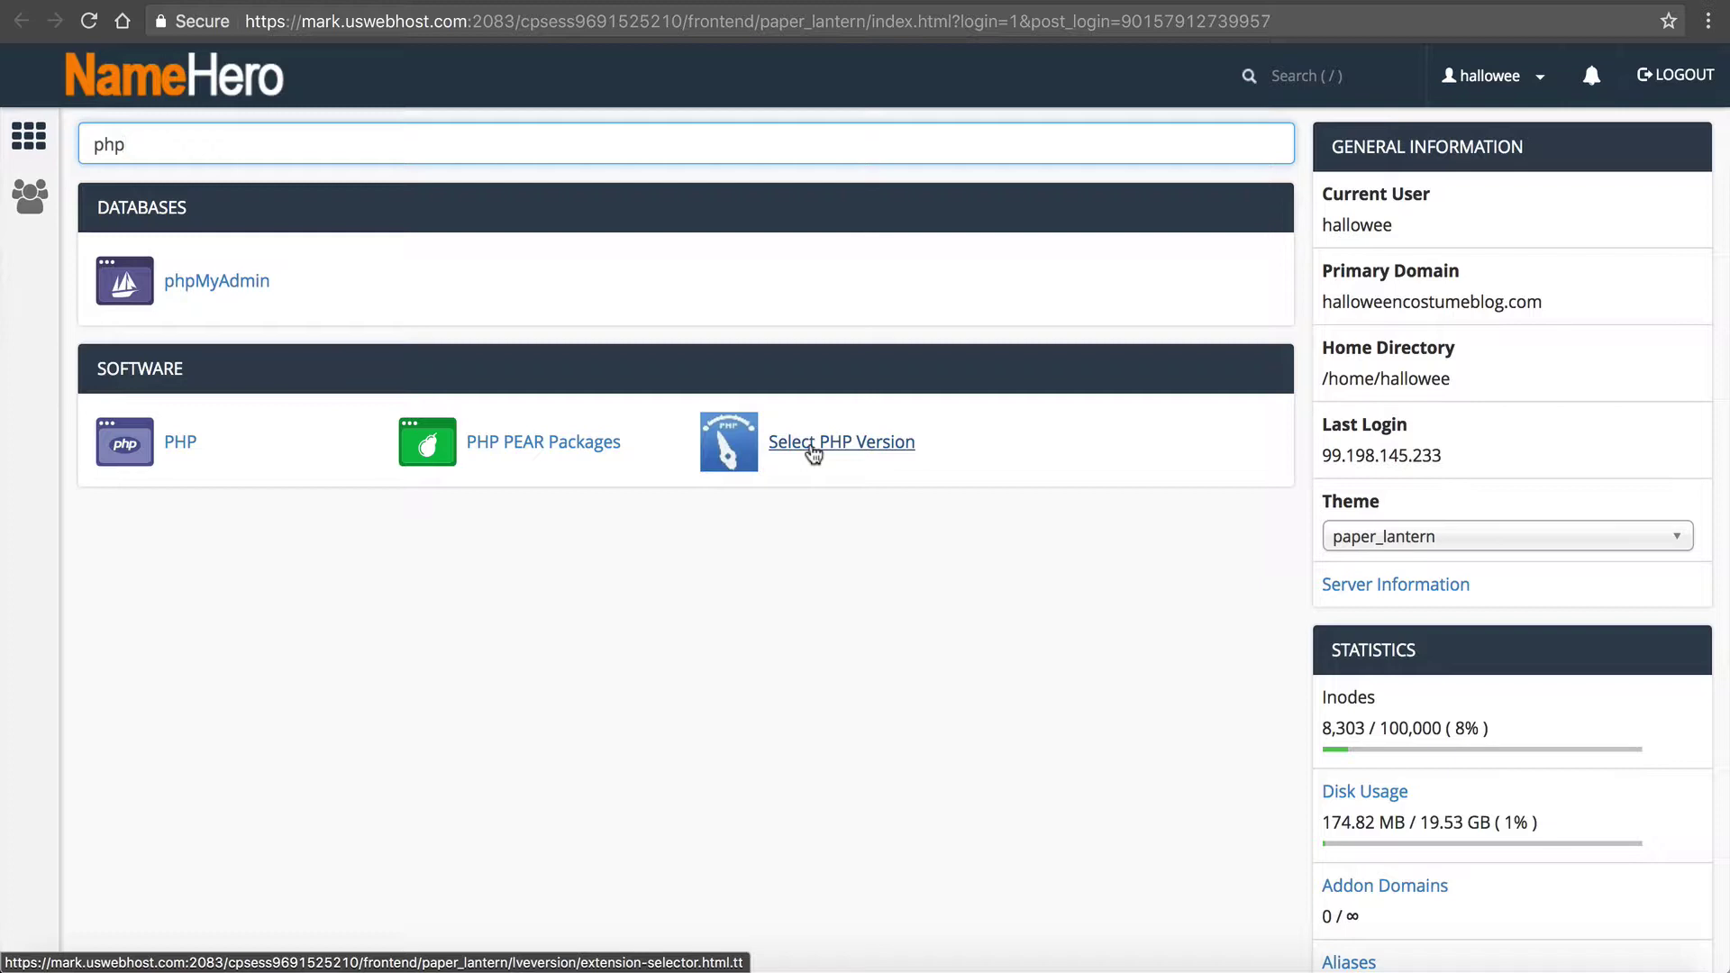
left_click(813, 443)
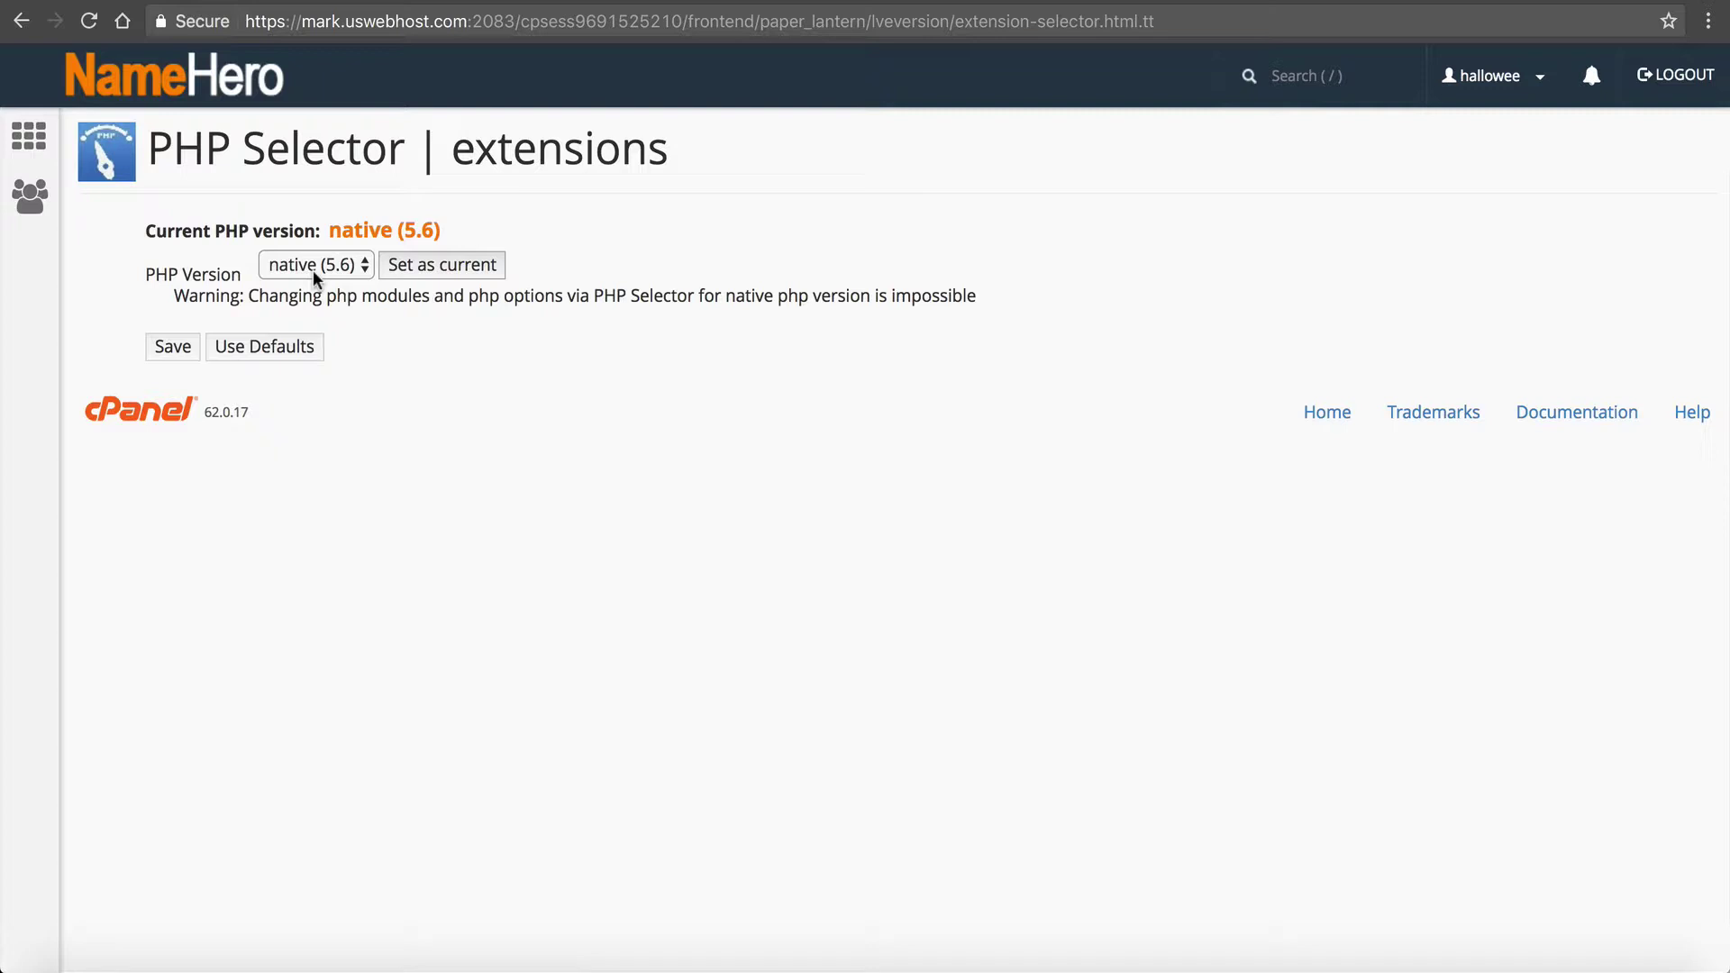
Step: Pick PHP 5.6 and set it as current, replacing native (5.6)
left_click(313, 273)
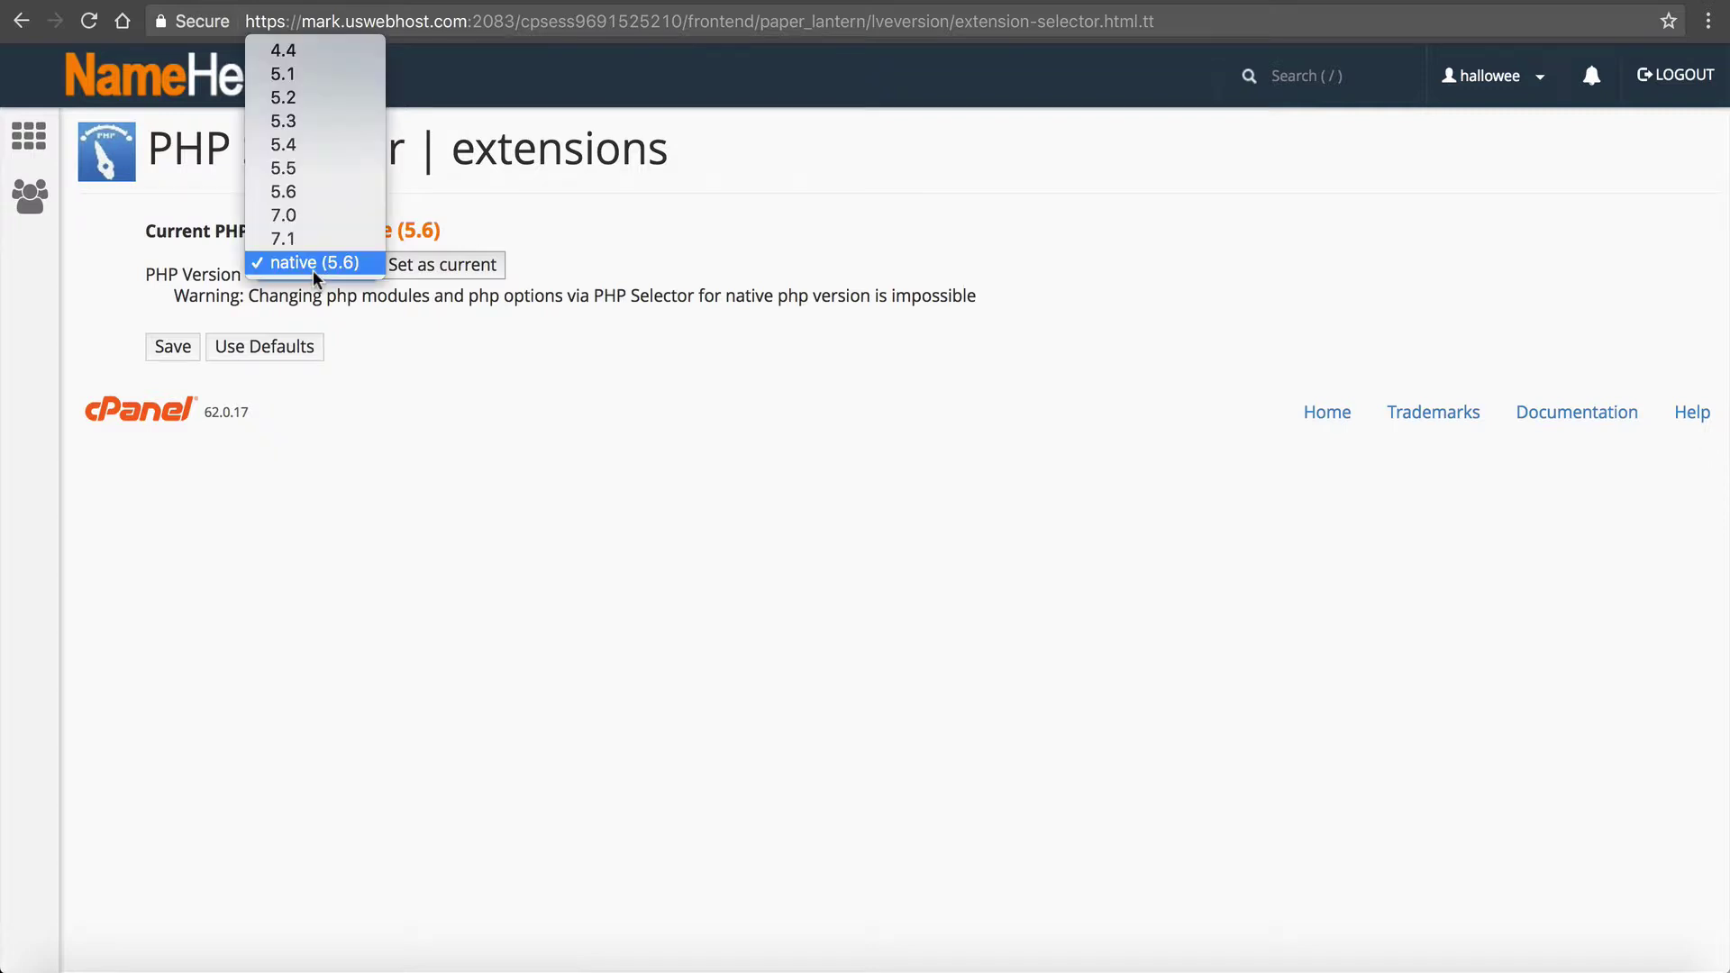
left_click(312, 190)
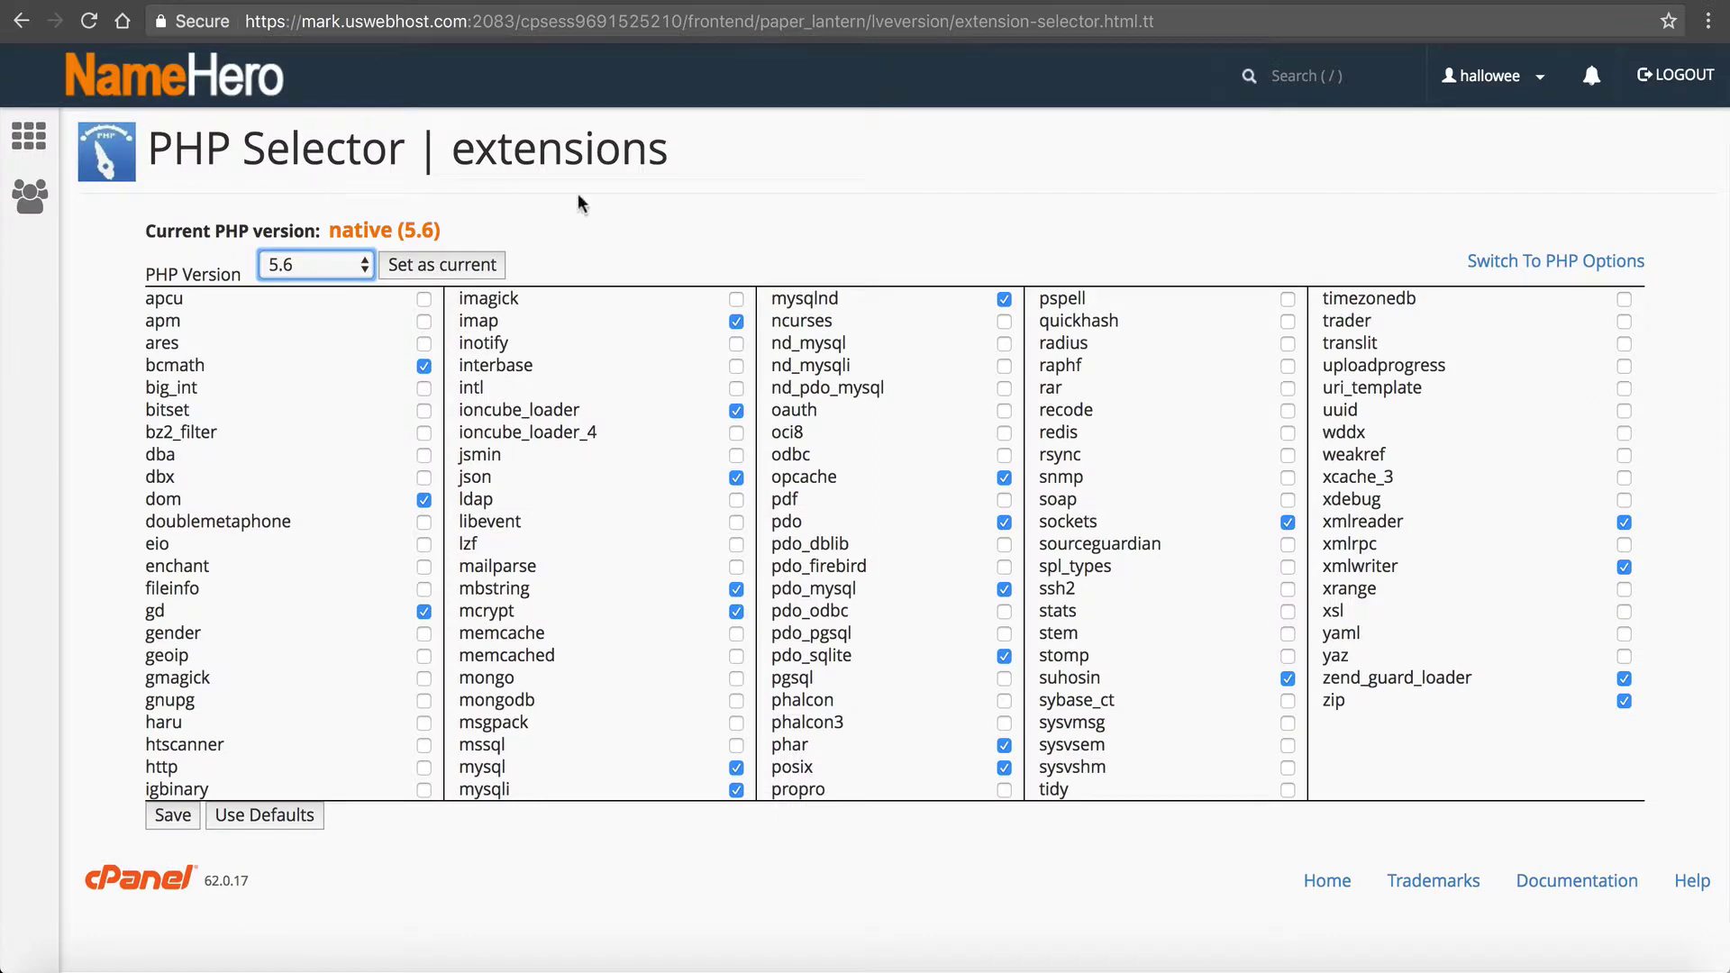
left_click(609, 216)
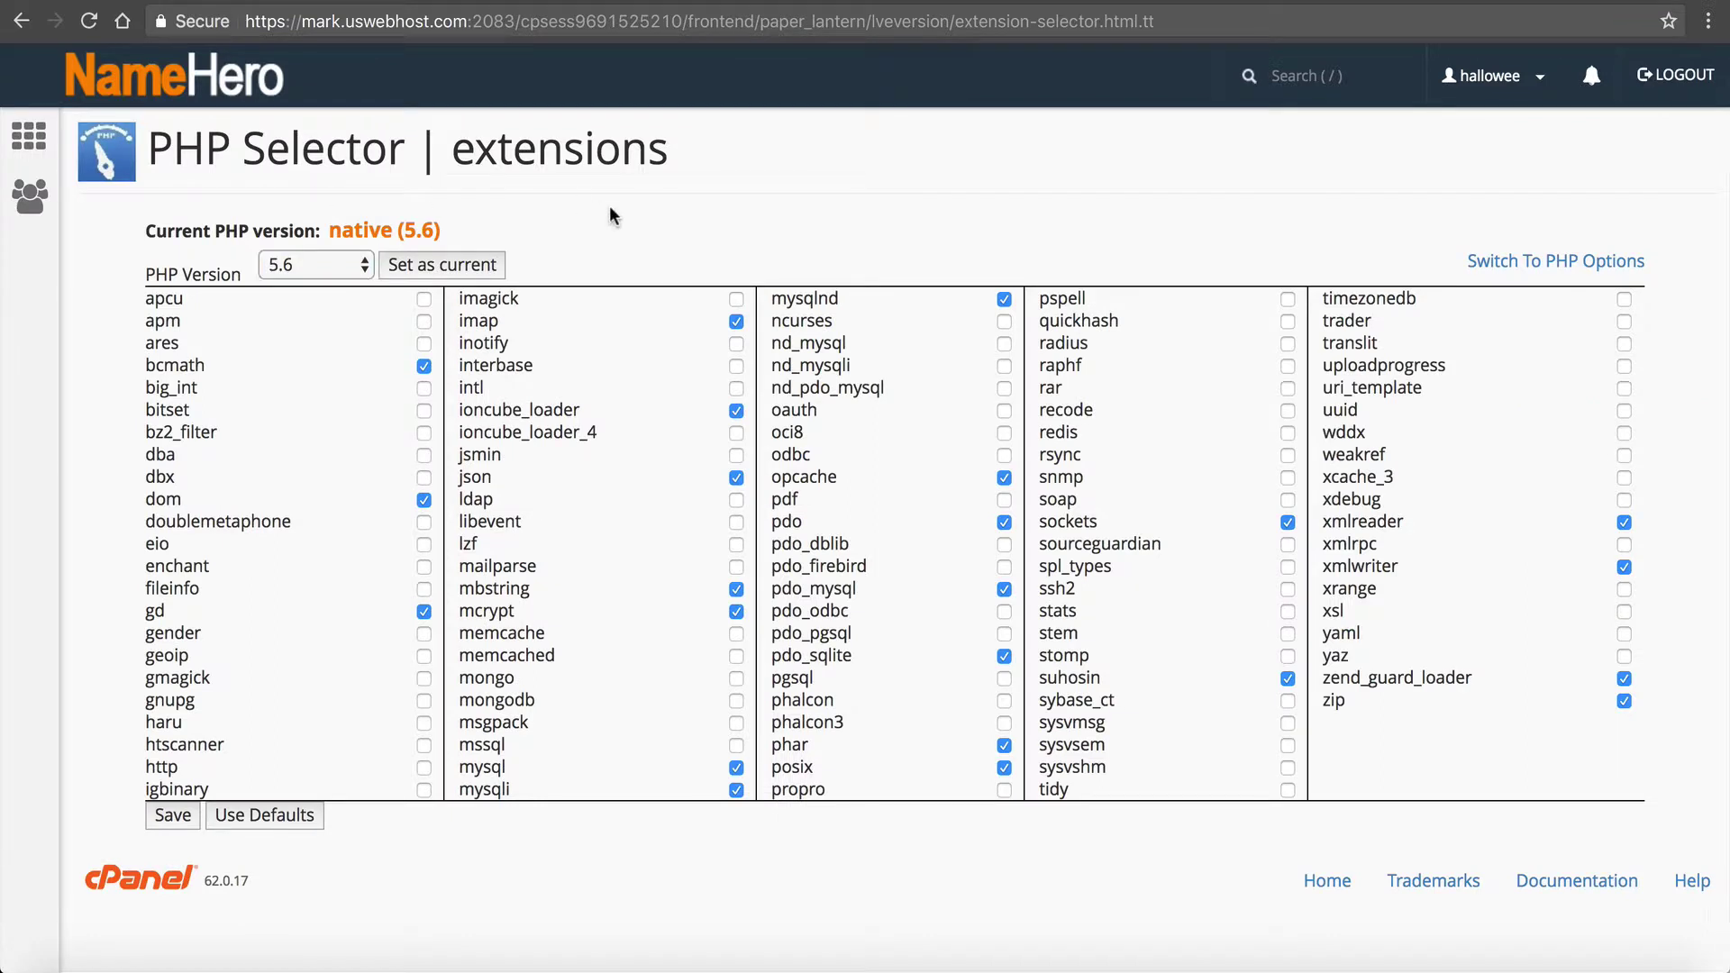
left_click(479, 281)
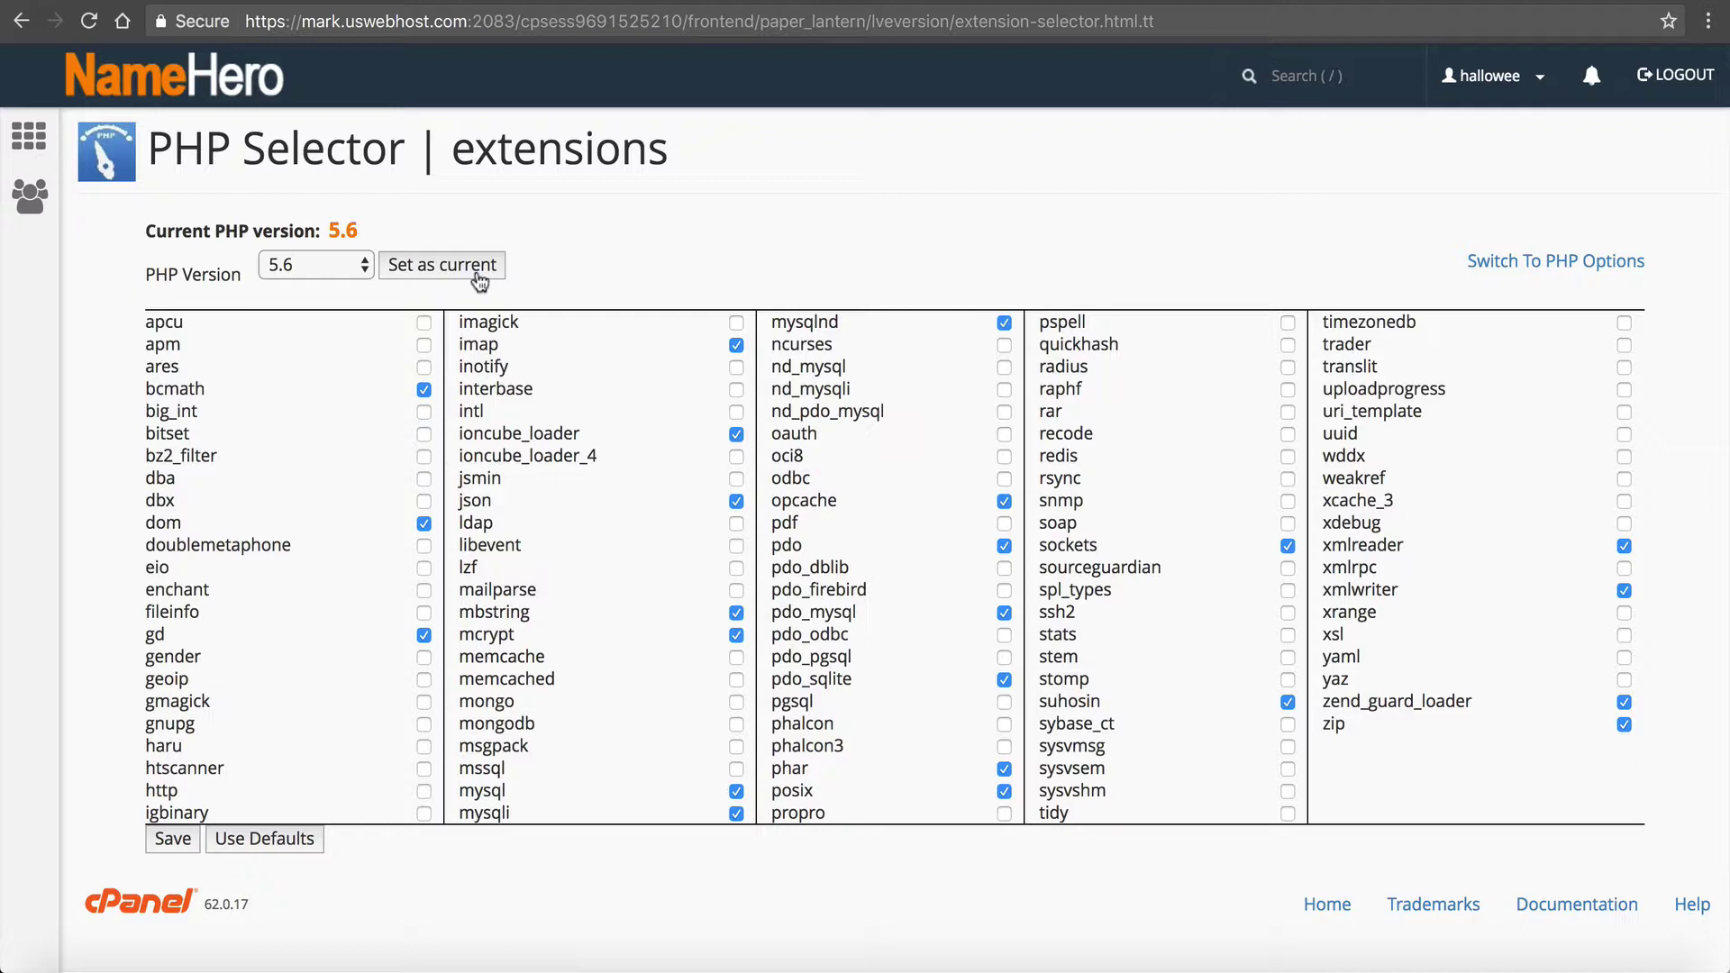
Step: In the PHP options, change memory_limit from 128M to 256M, apply it and save
left_click(1499, 264)
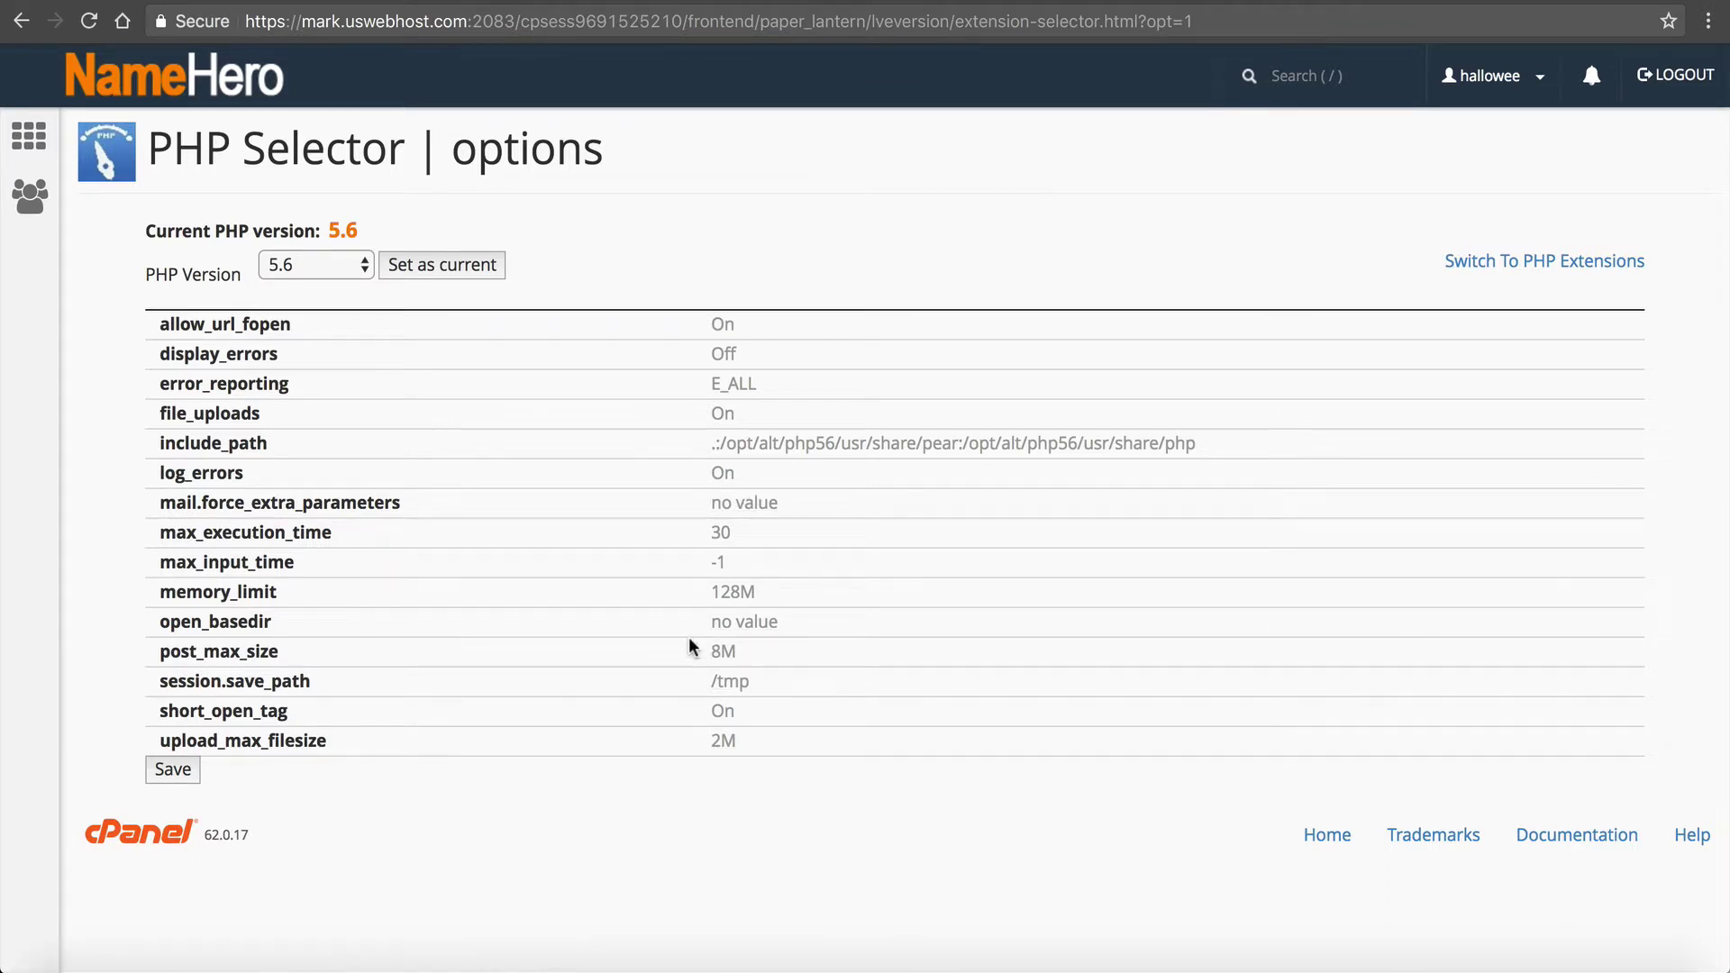
mouse_move(690, 642)
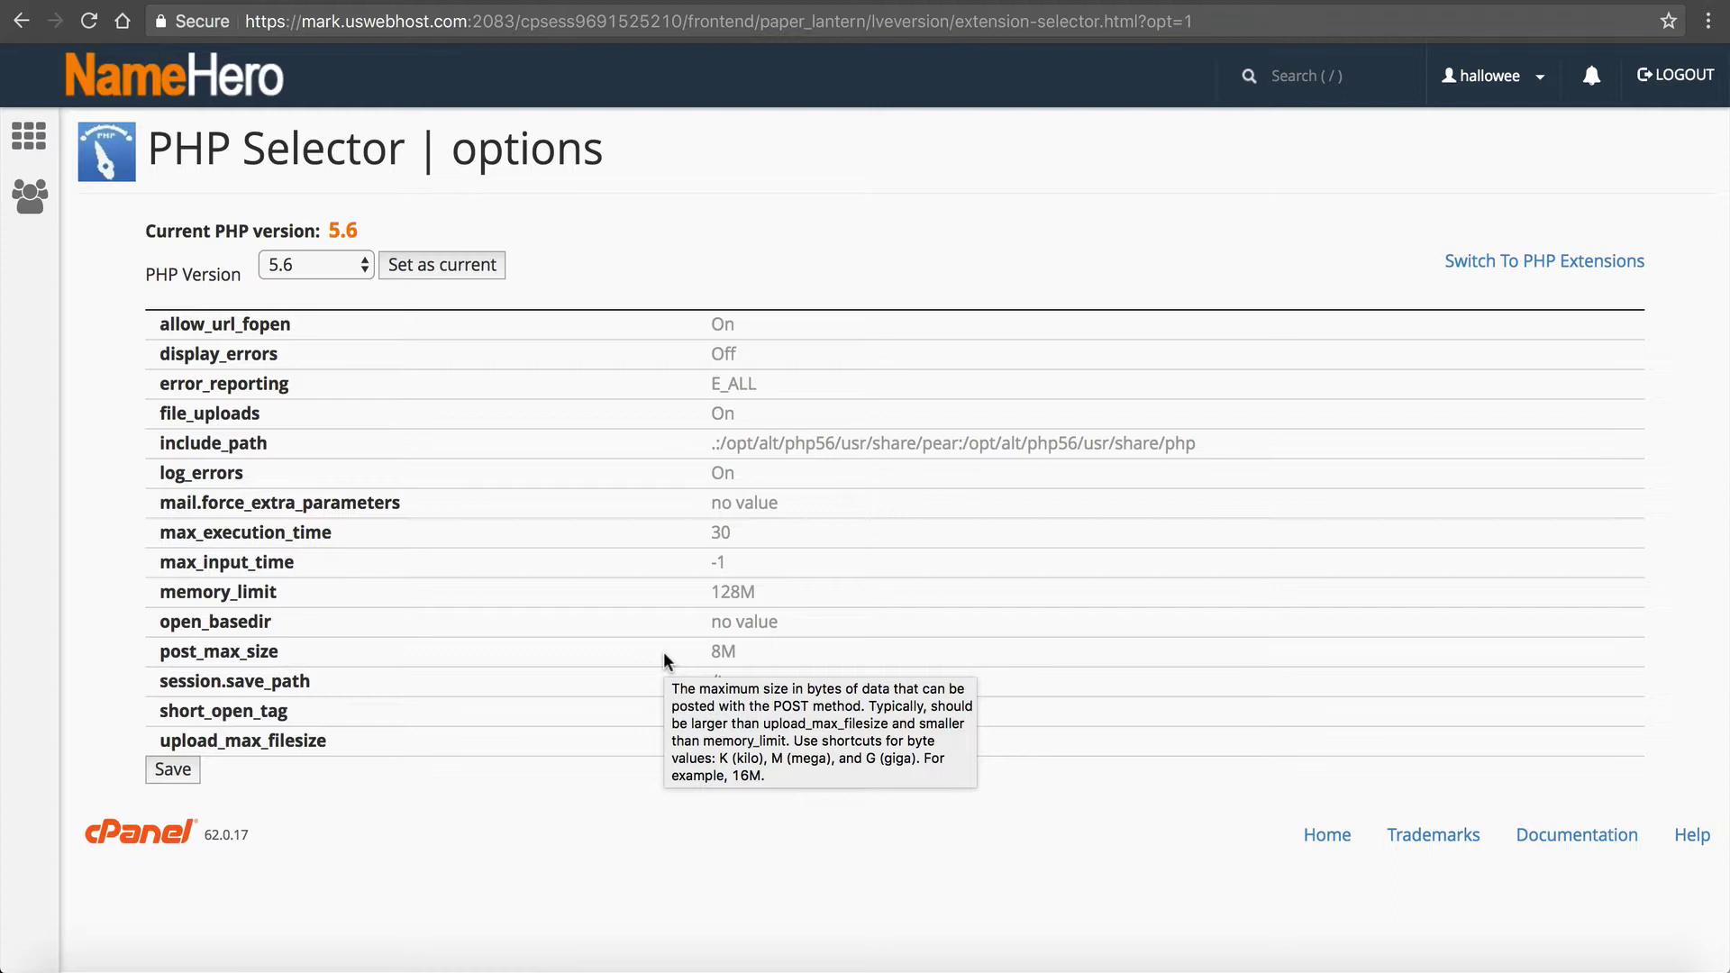
mouse_move(224, 590)
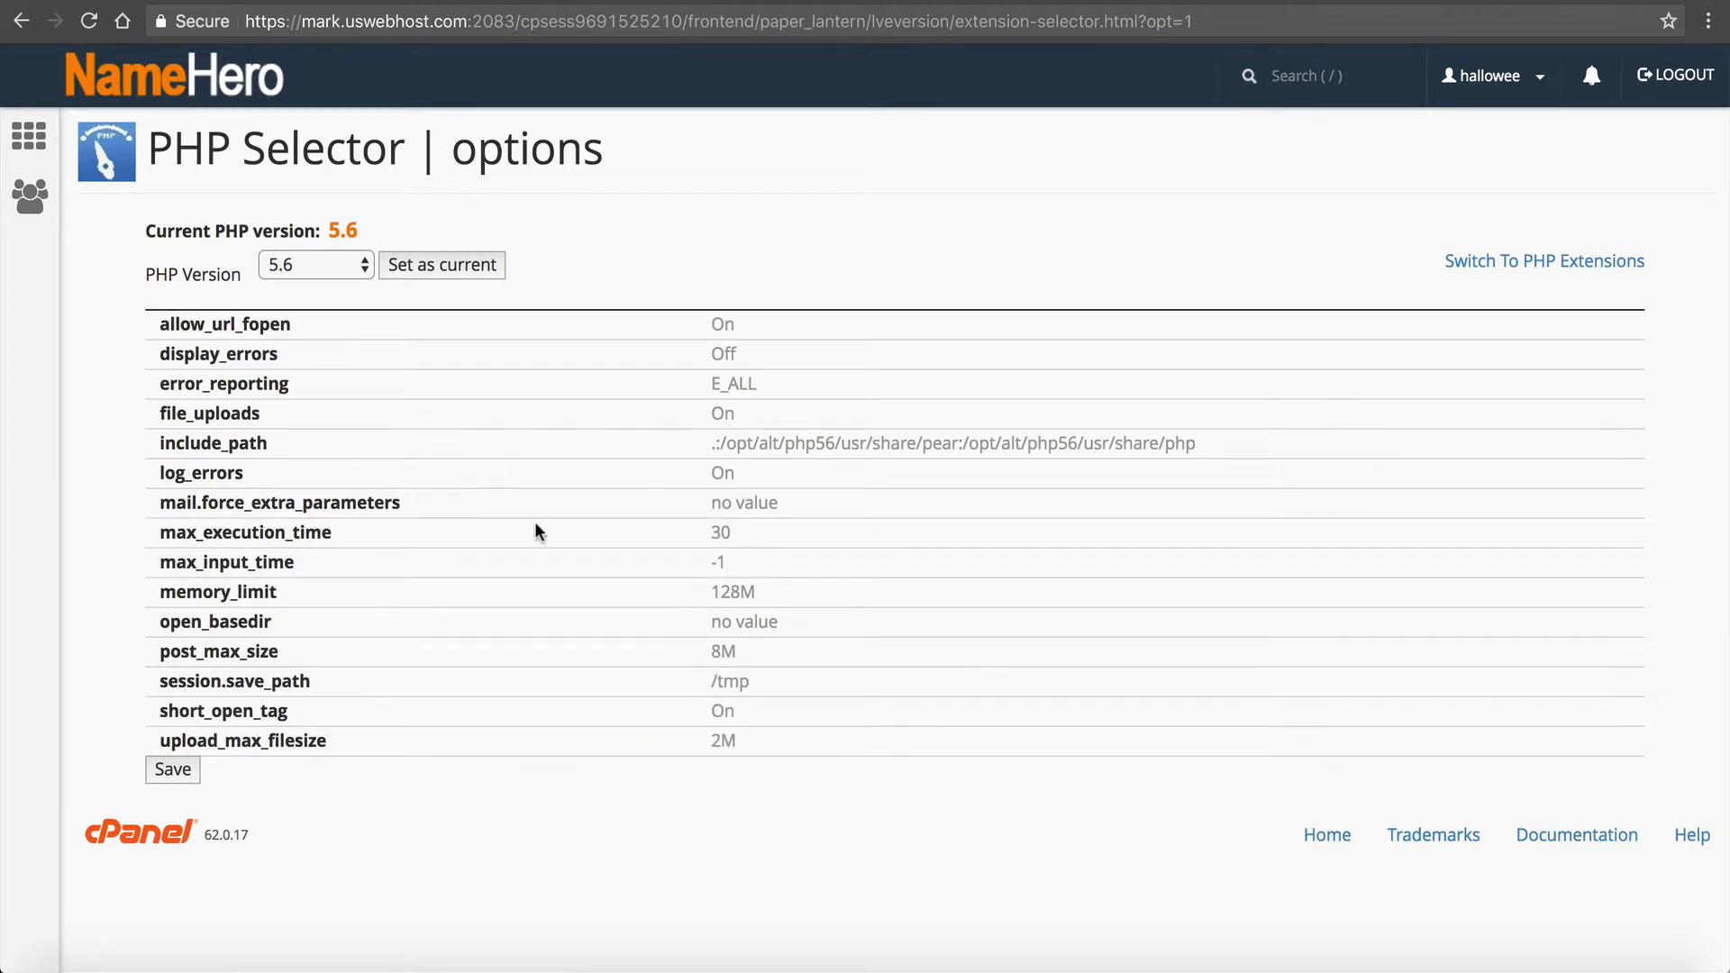
left_click(739, 594)
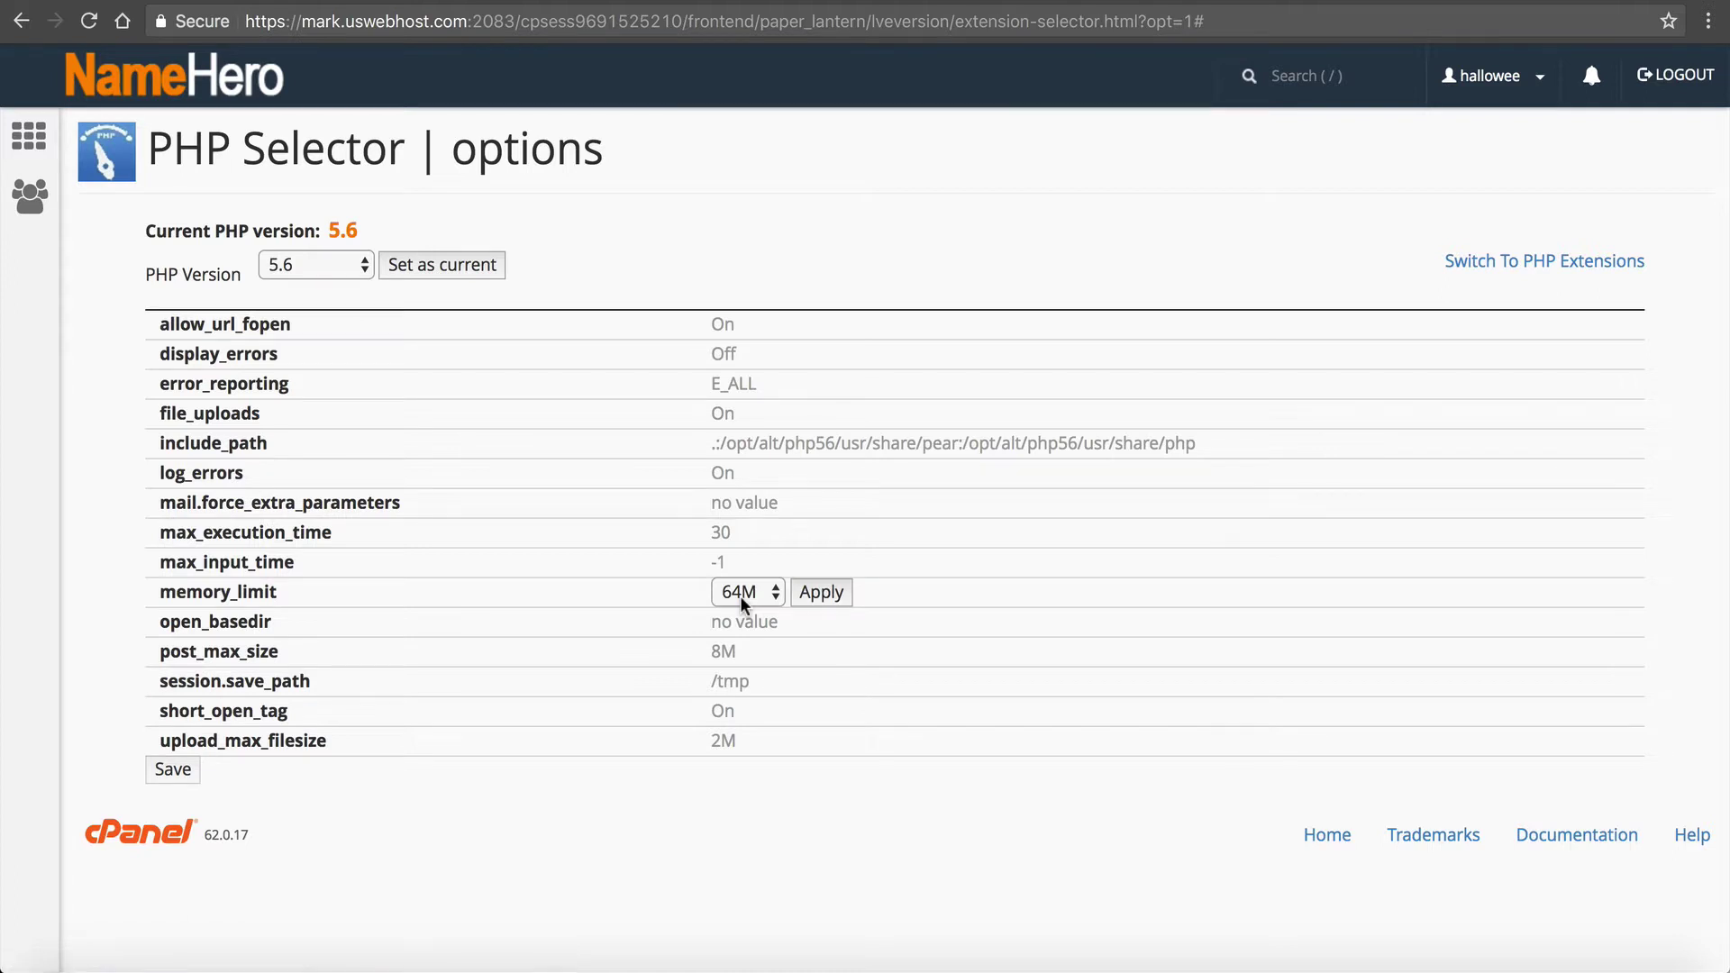
left_click(741, 594)
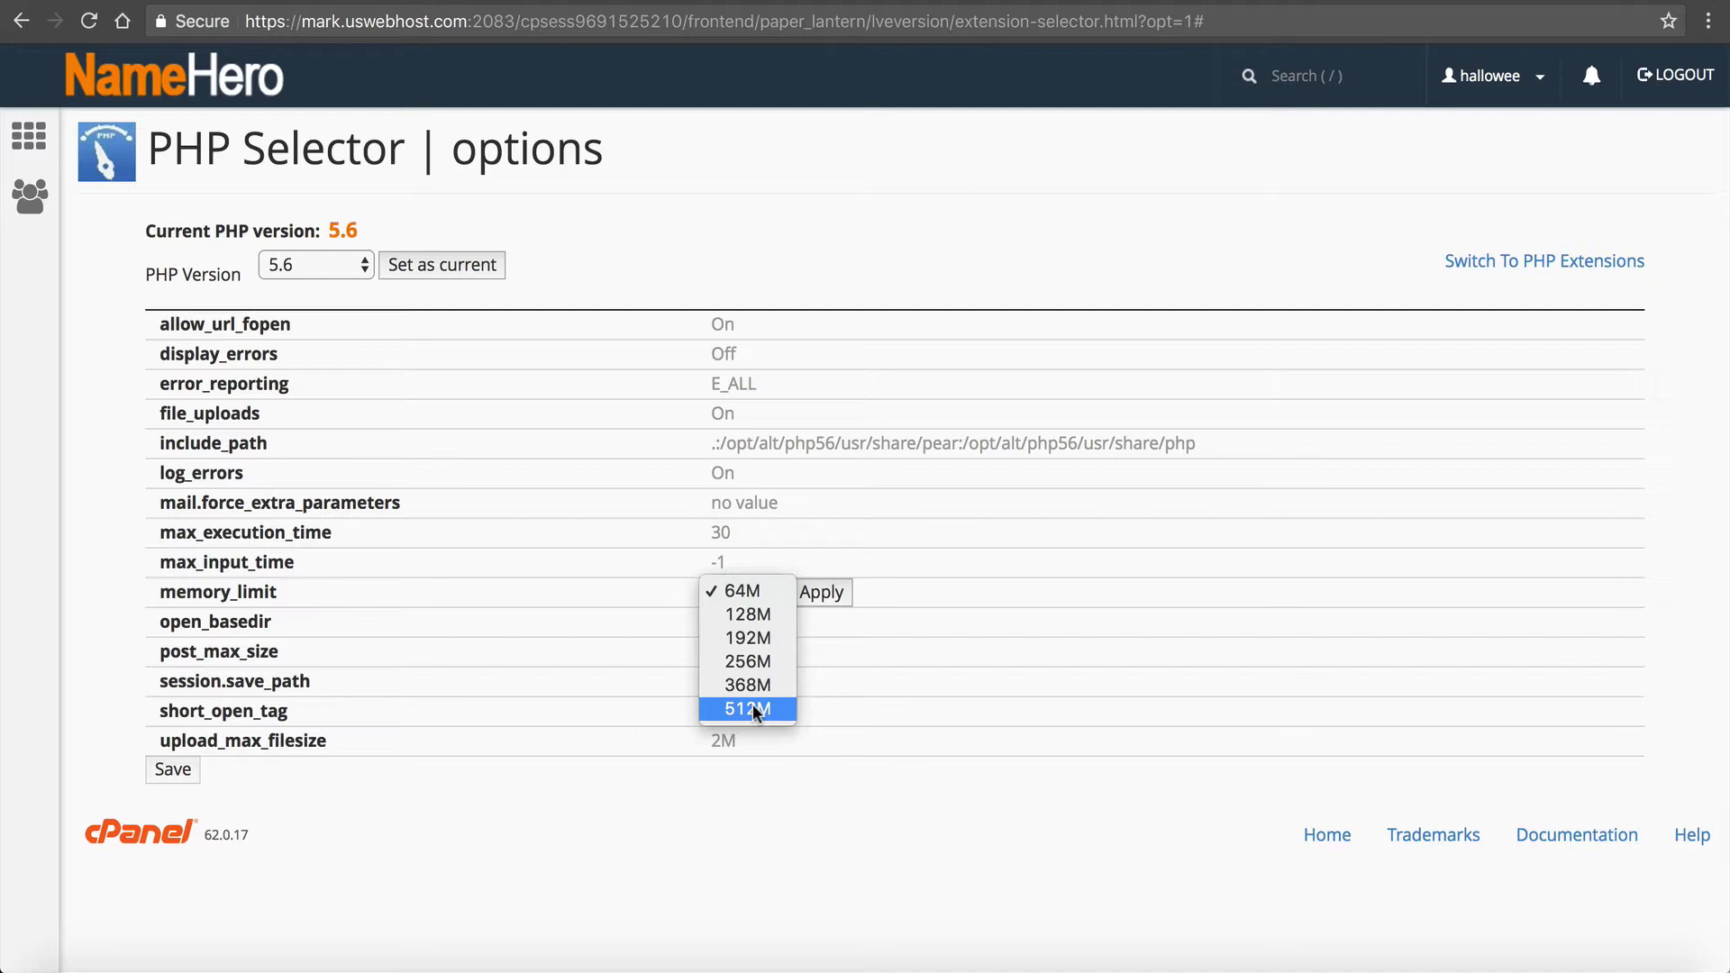
left_click(738, 652)
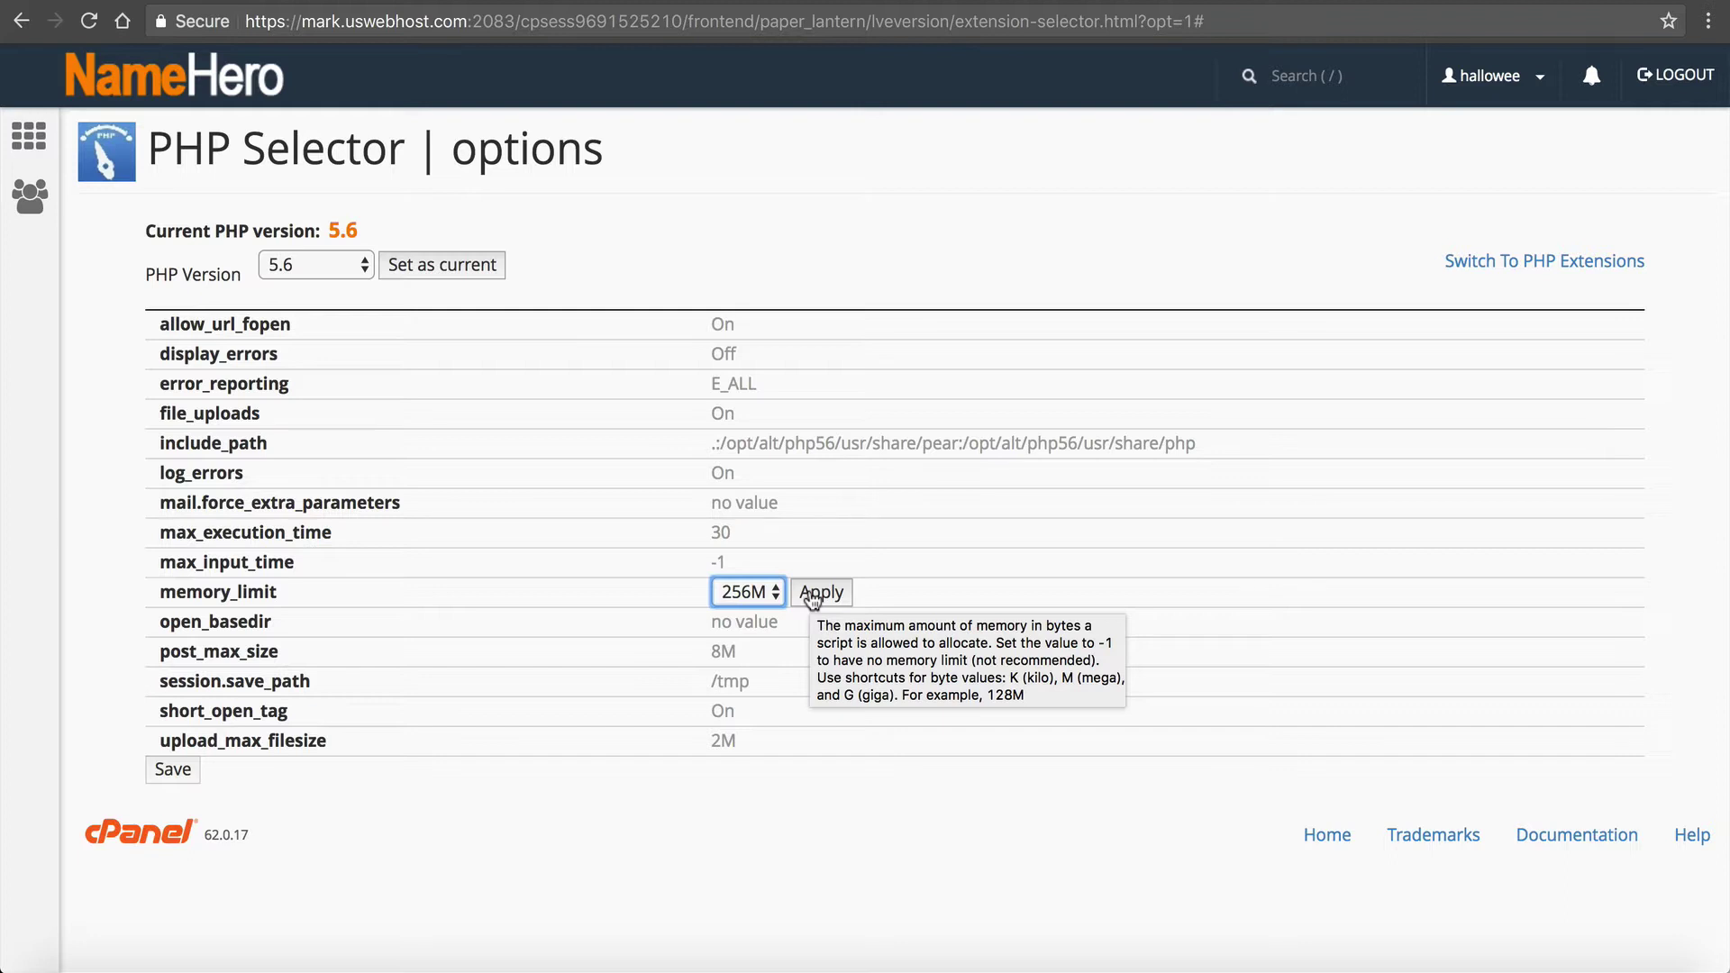
left_click(742, 591)
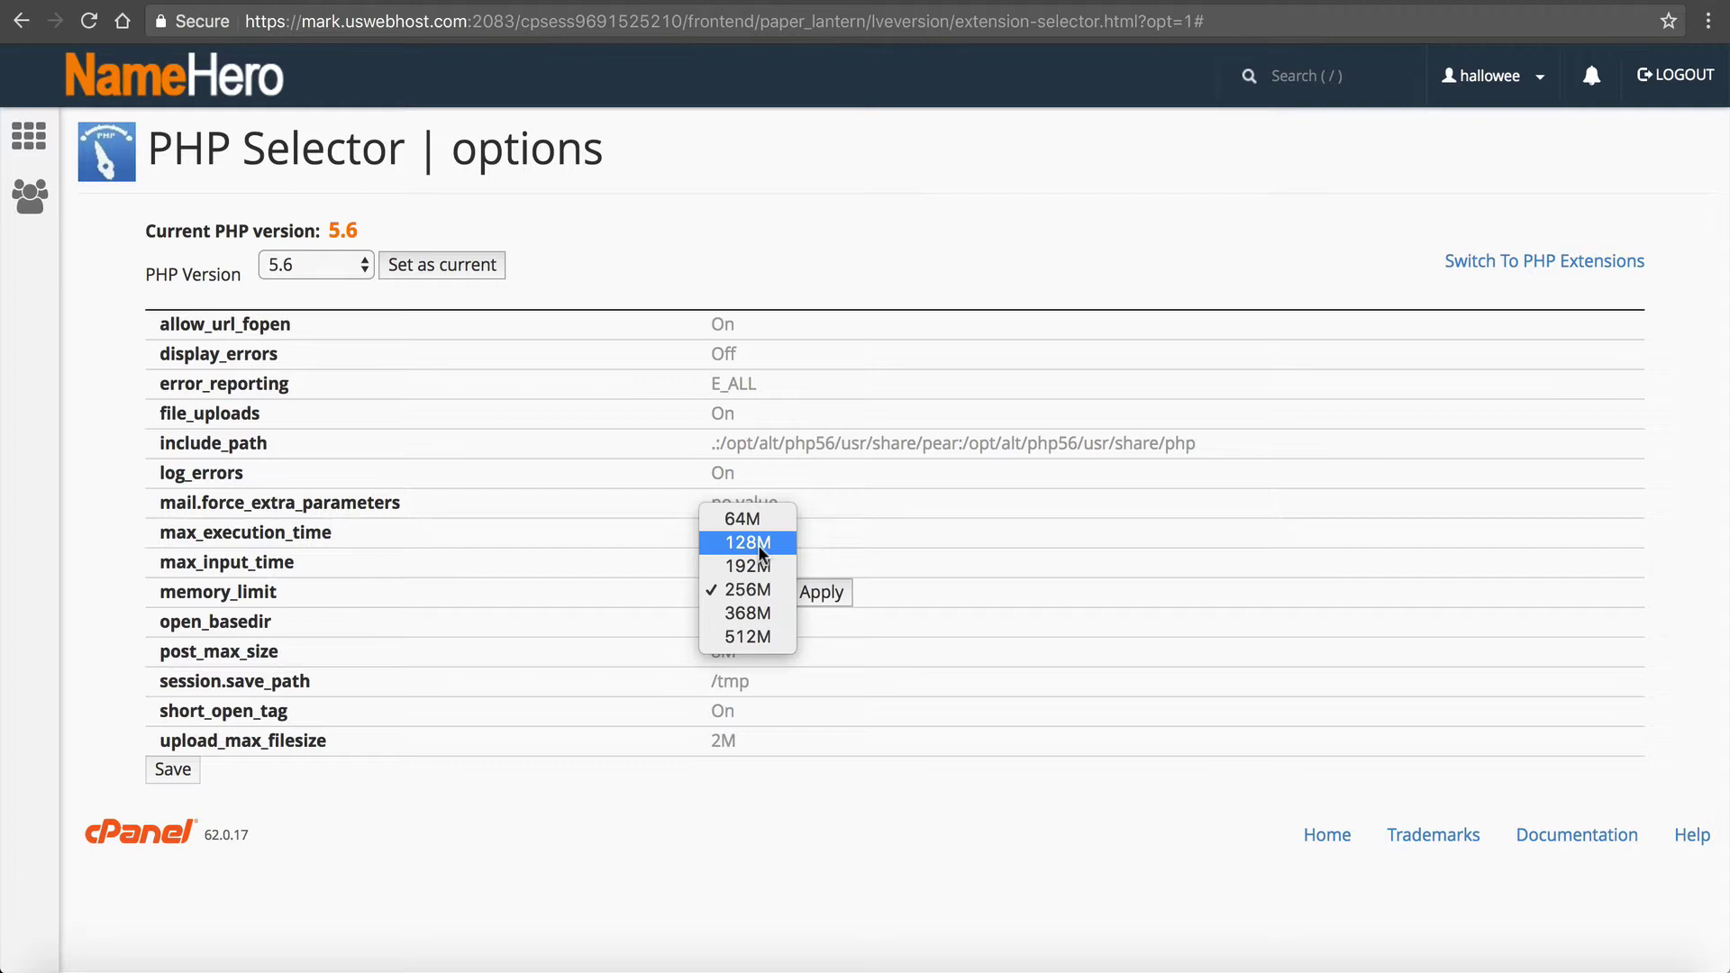
left_click(728, 592)
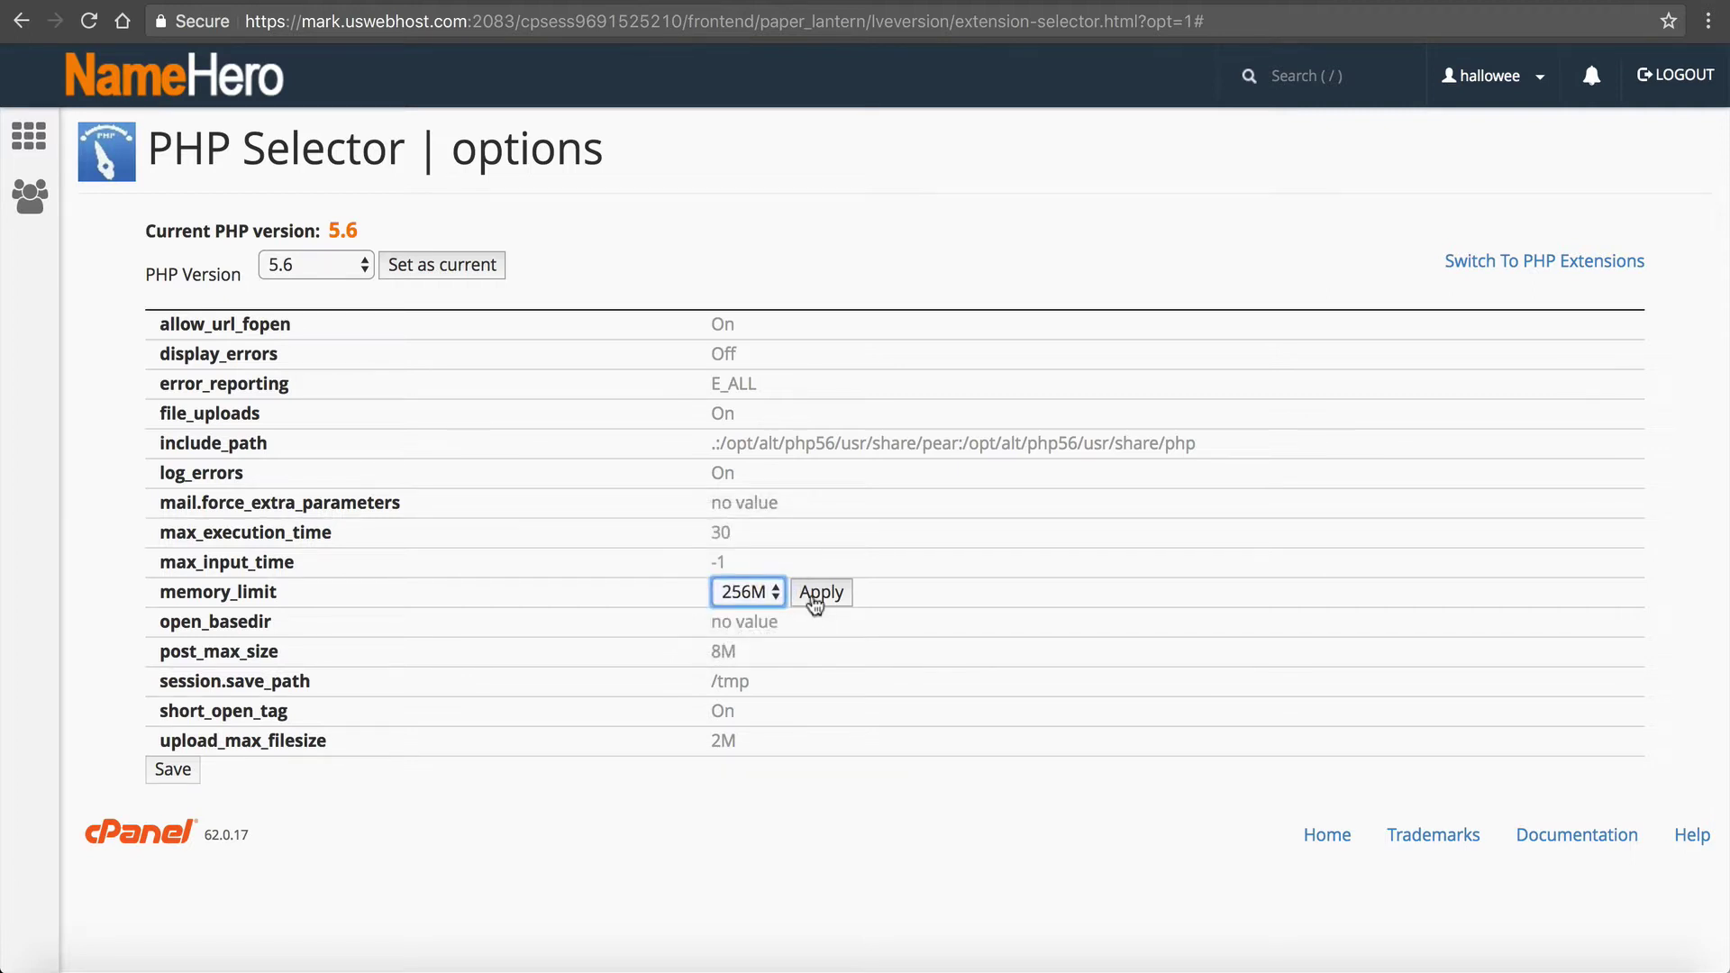
left_click(816, 595)
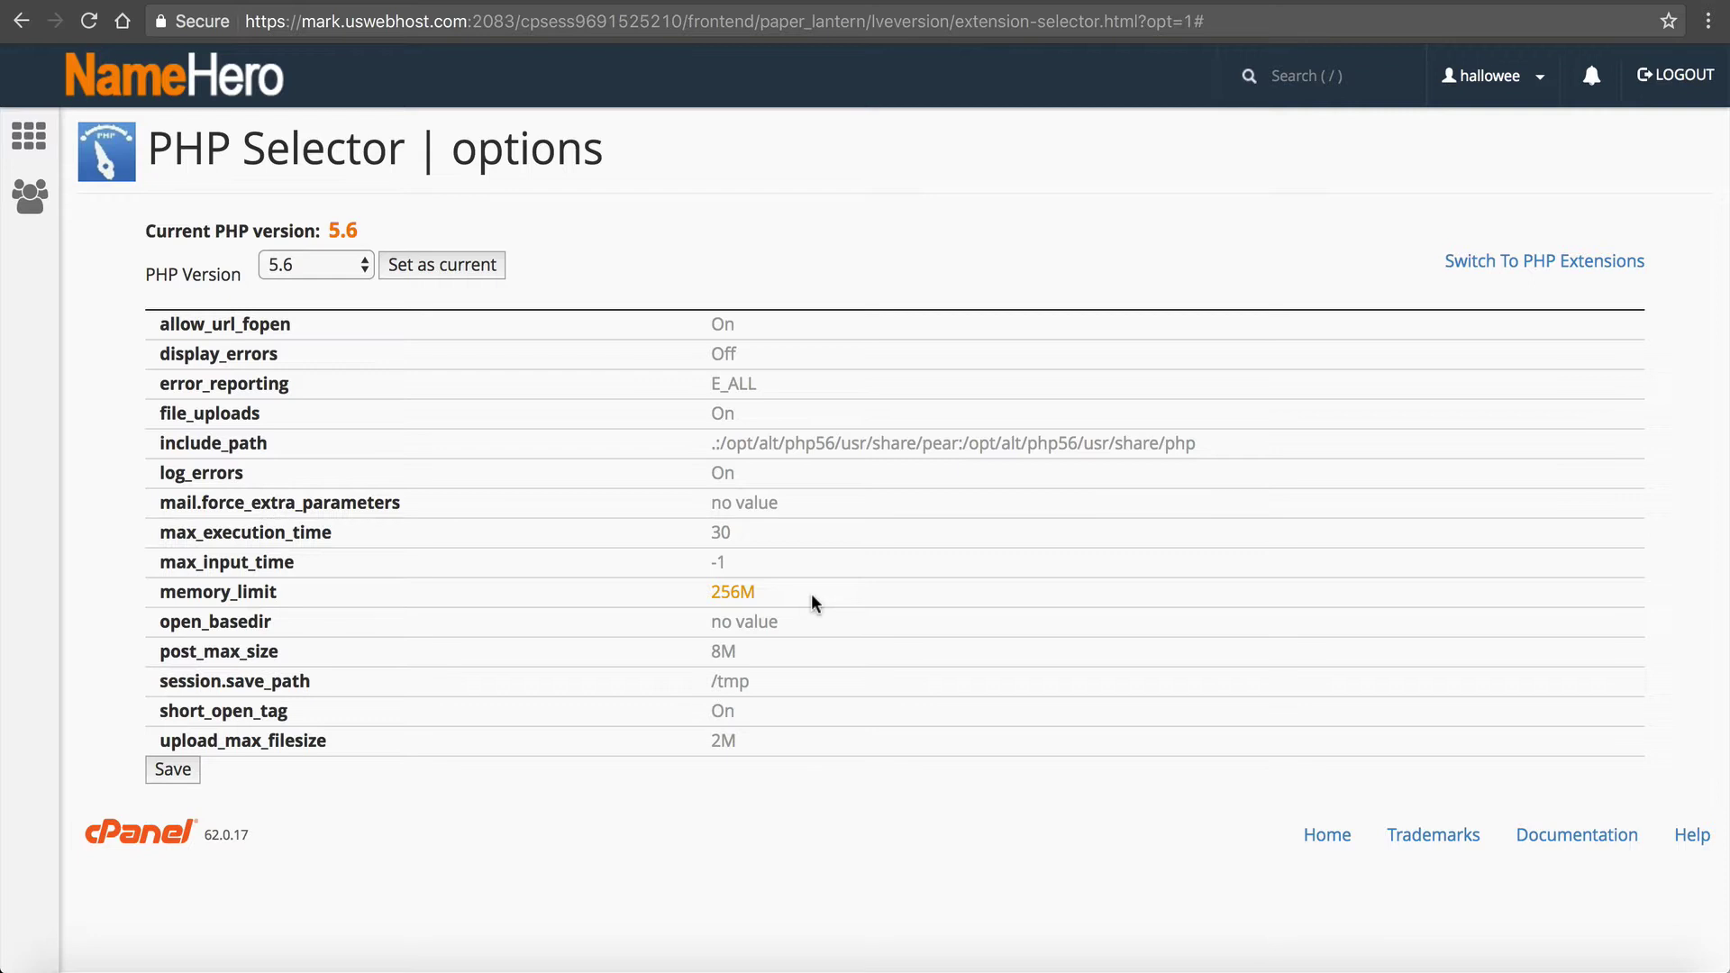
left_click(173, 771)
Step: Change upload_max_filesize from 2M to 32M, apply it and save the options
mouse_move(177, 738)
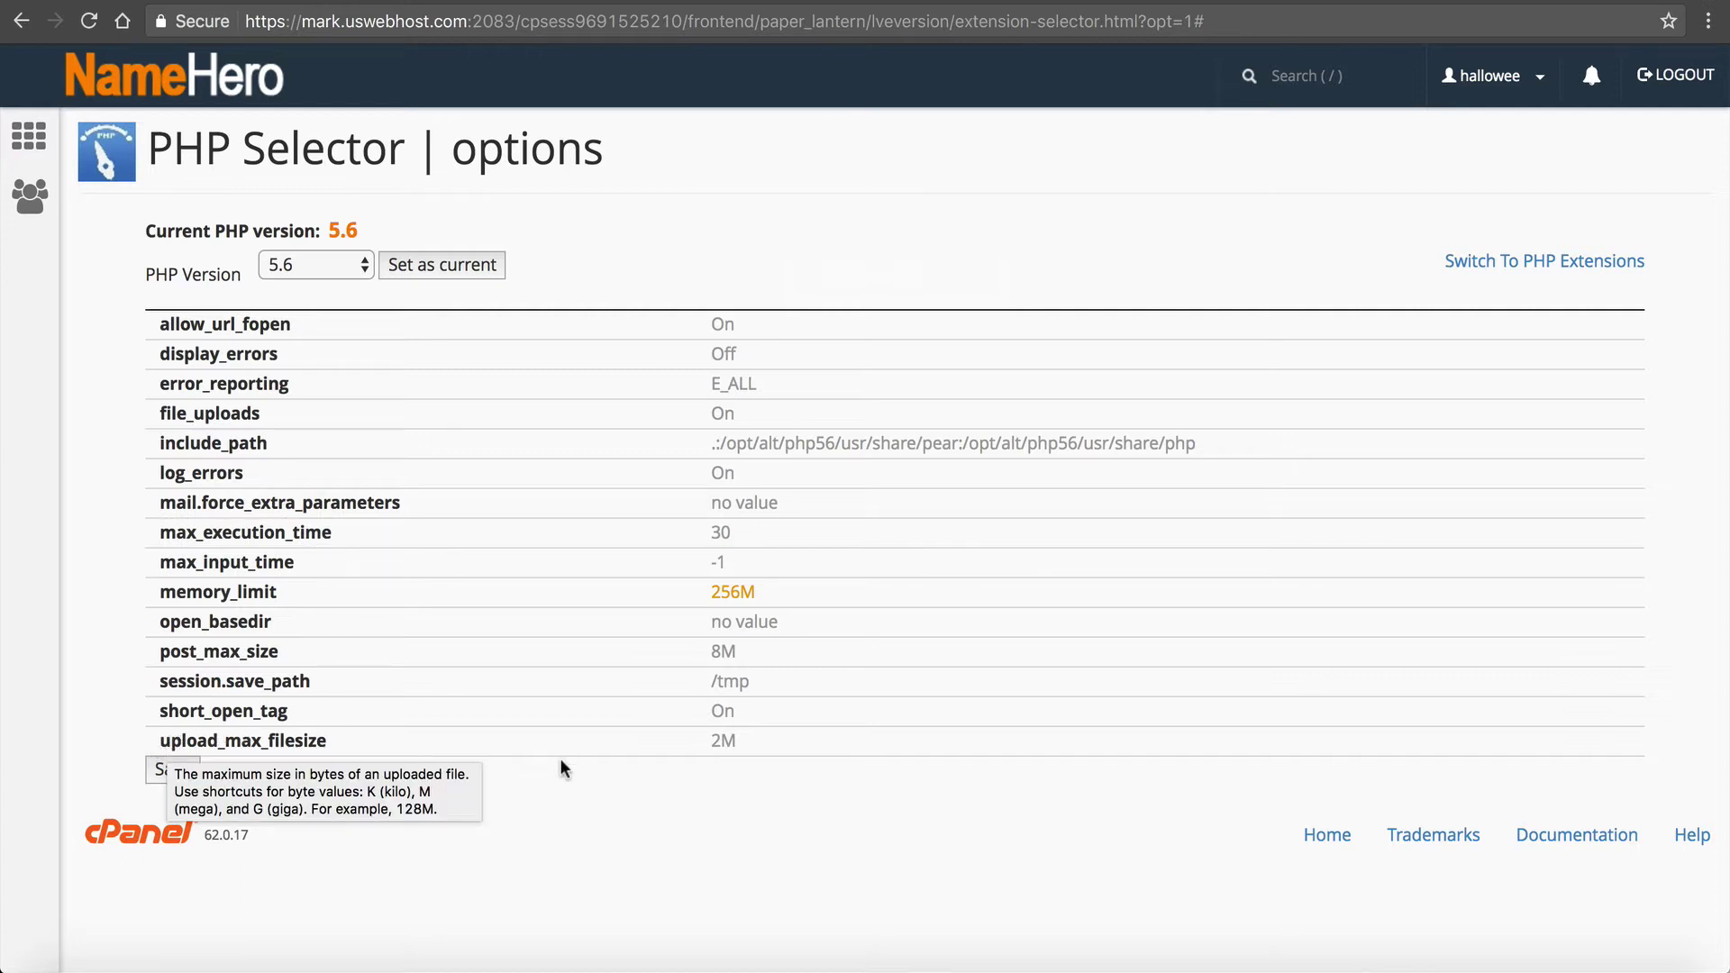
left_click(730, 741)
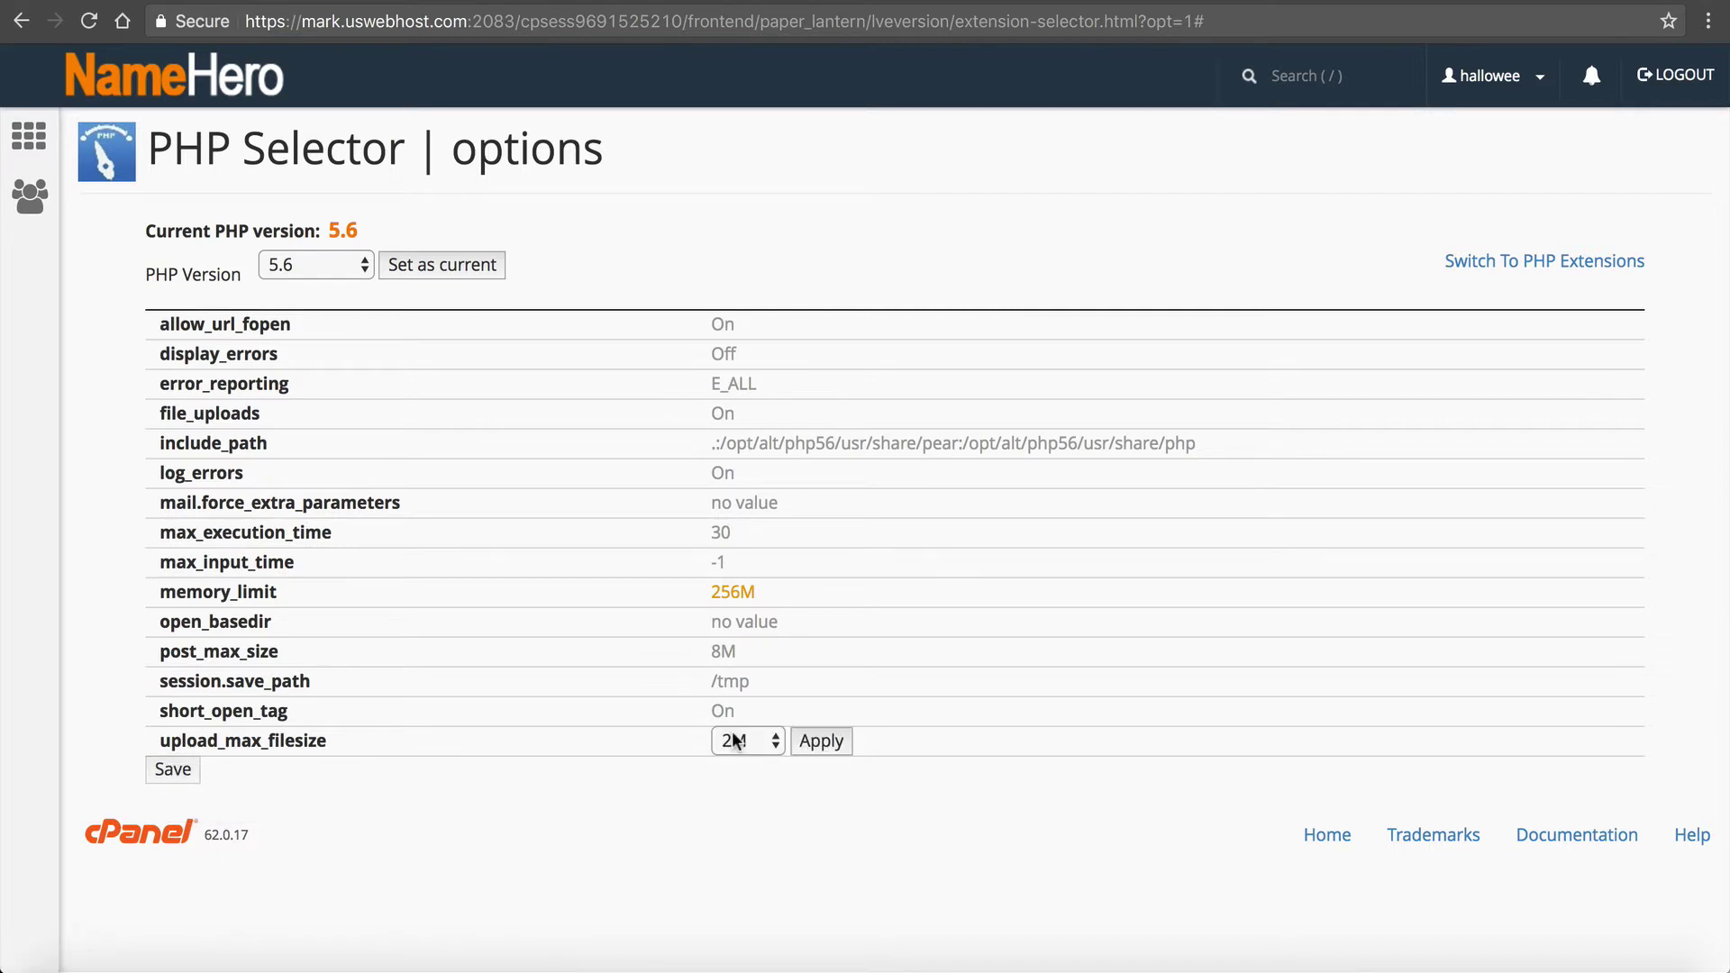
left_click(735, 740)
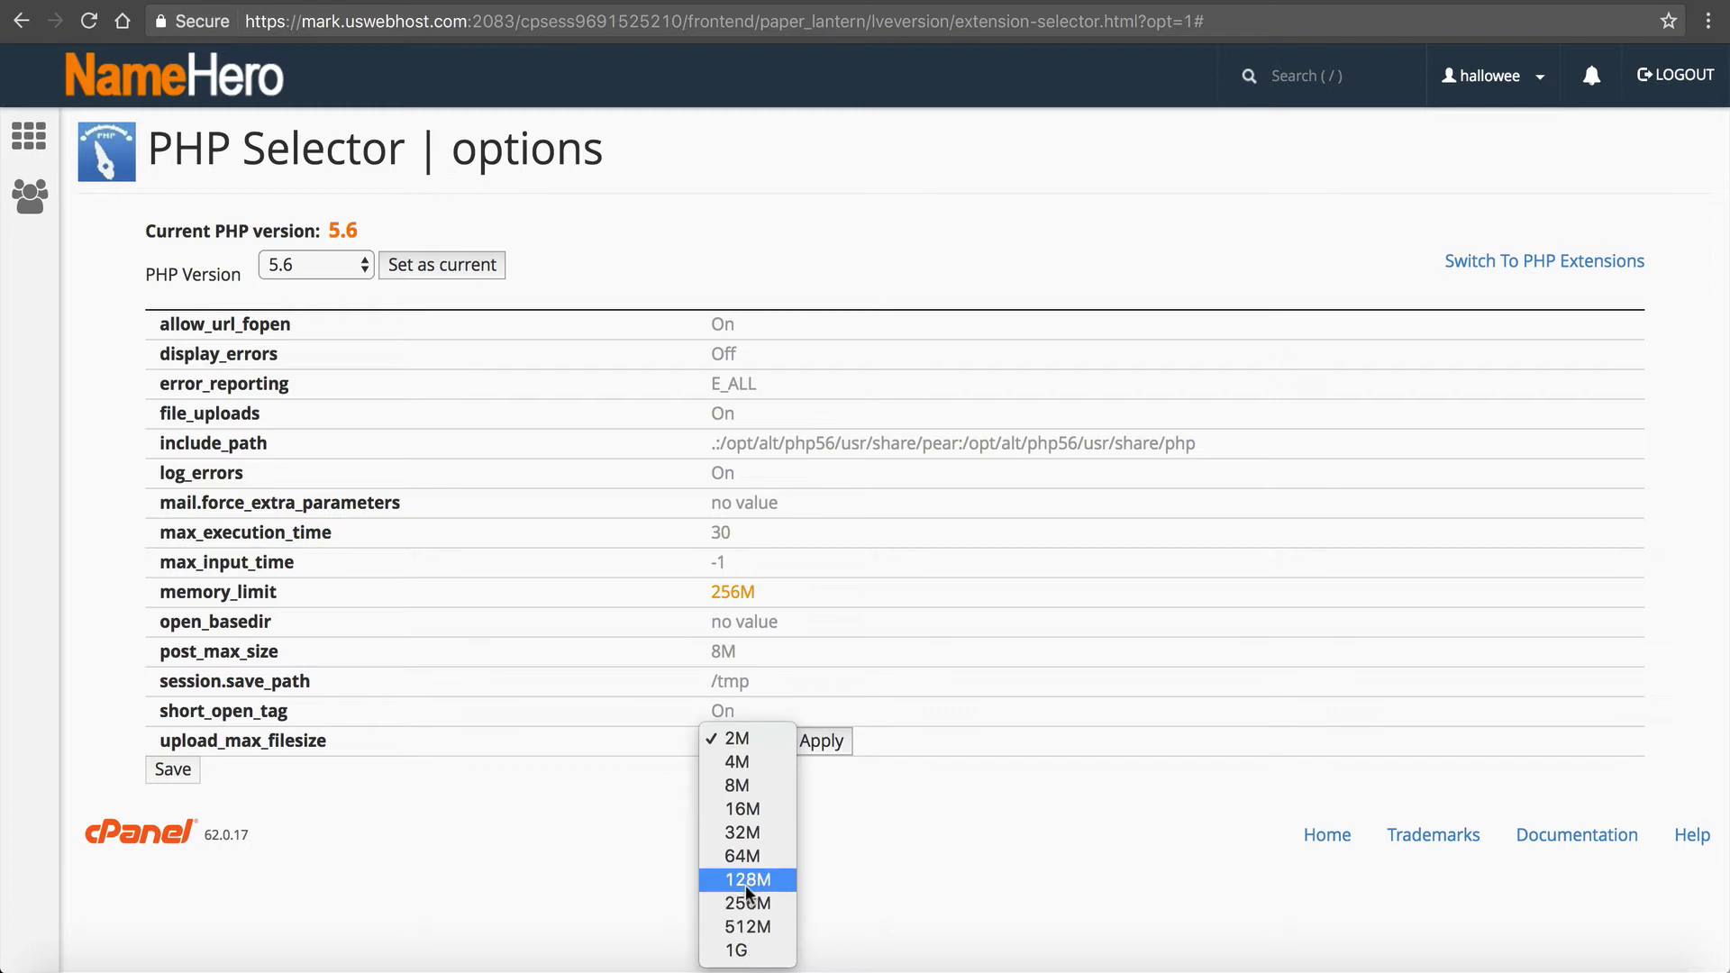
left_click(753, 829)
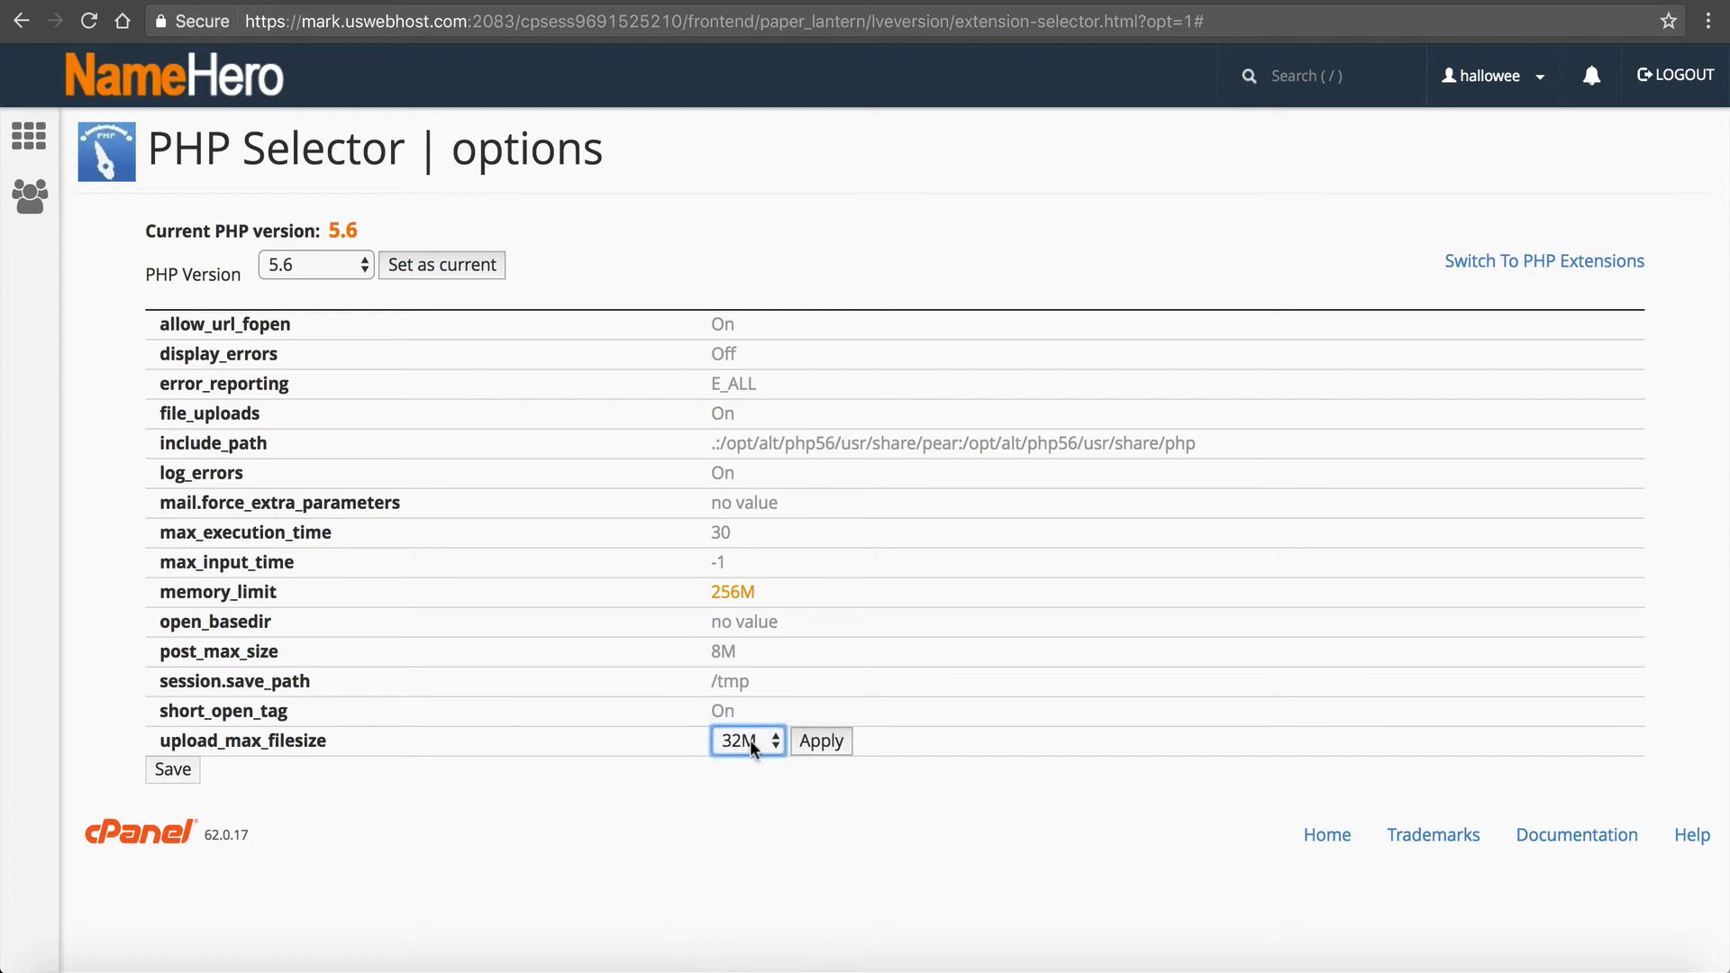
left_click(817, 742)
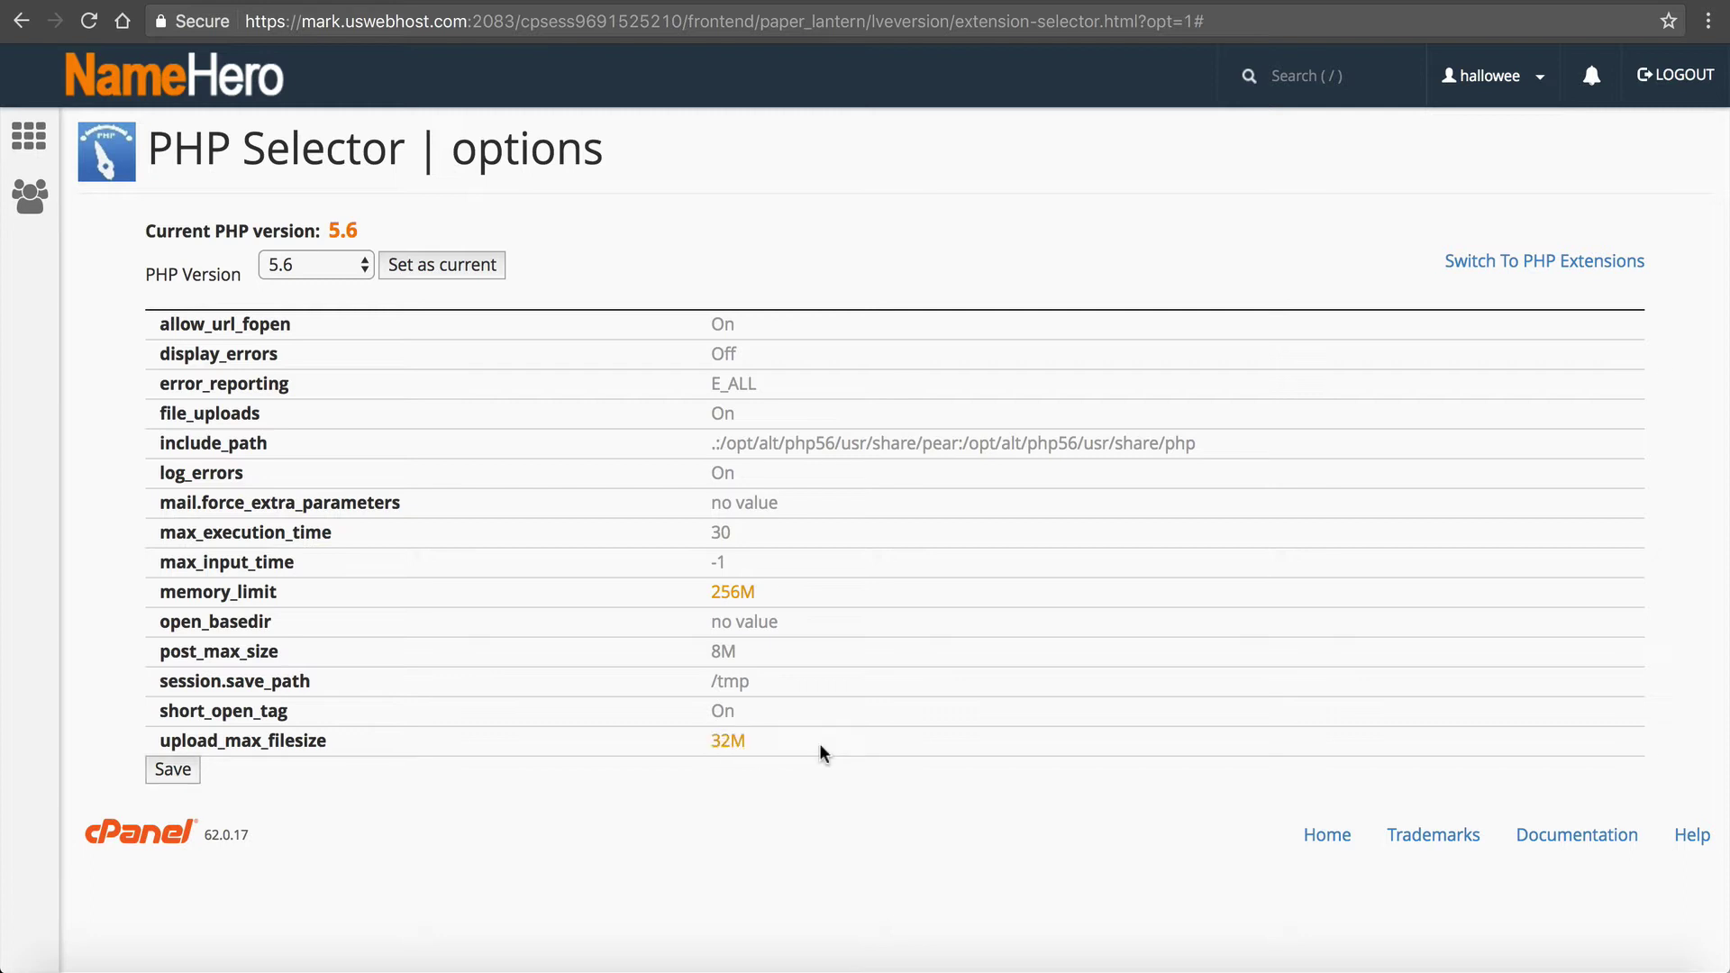
left_click(160, 768)
Step: Change post_max_size from 8M to 64M and apply it
mouse_move(291, 651)
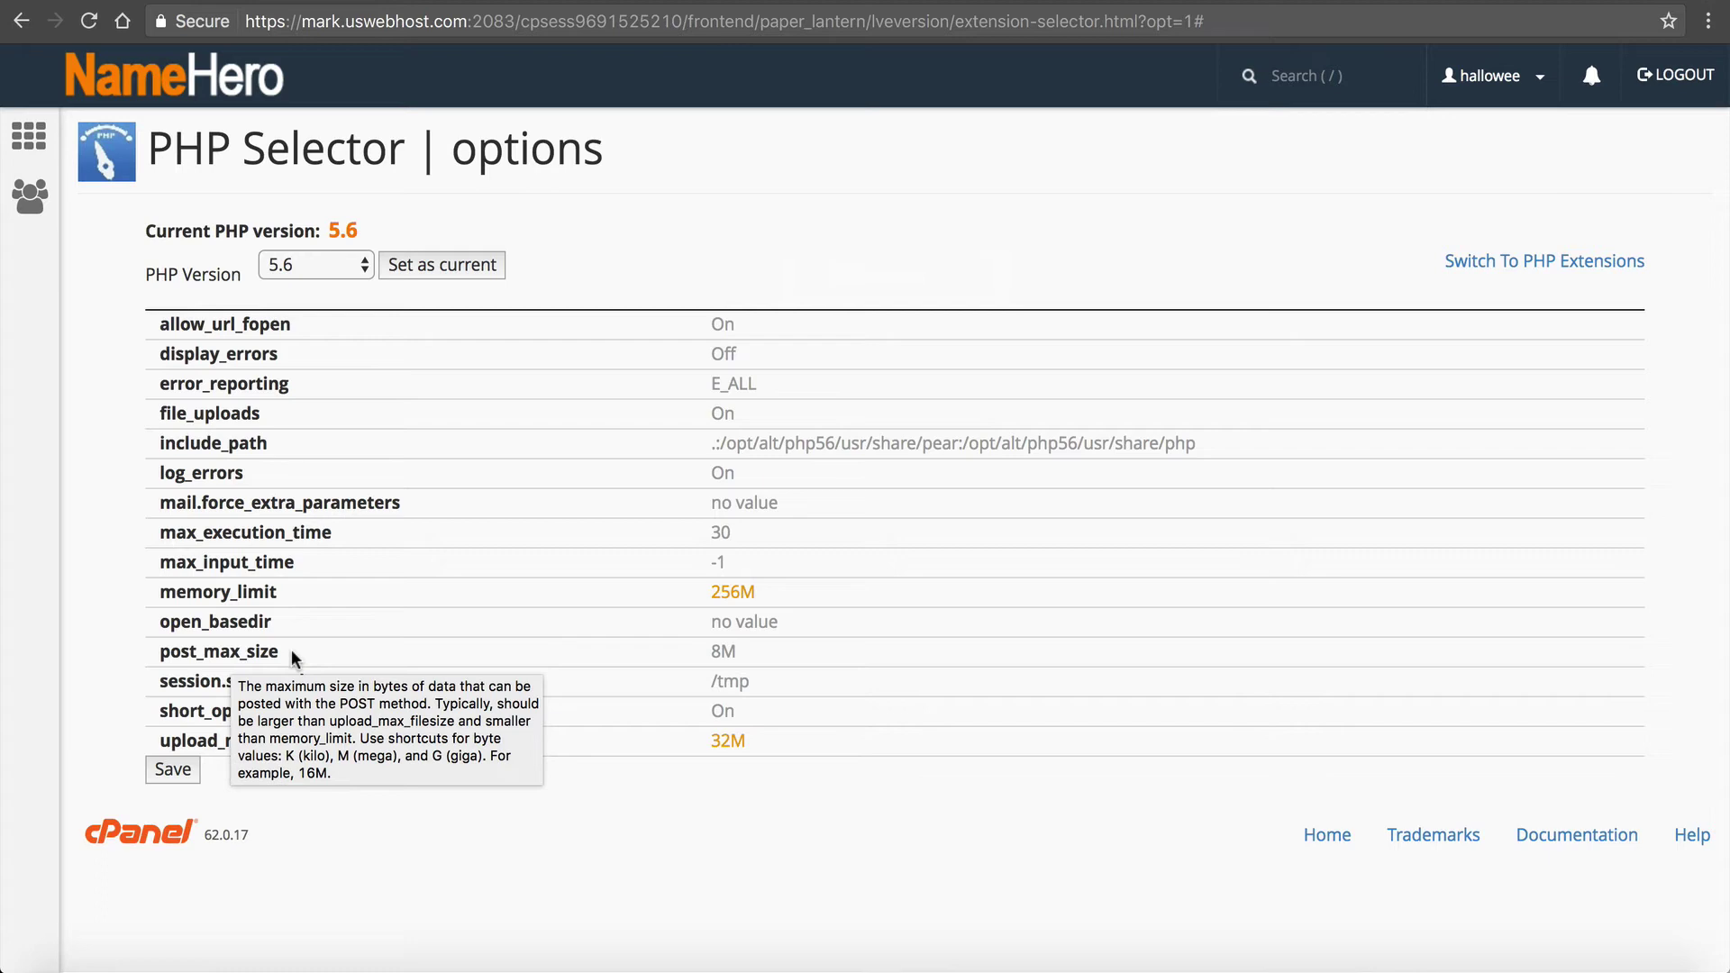
mouse_move(720, 745)
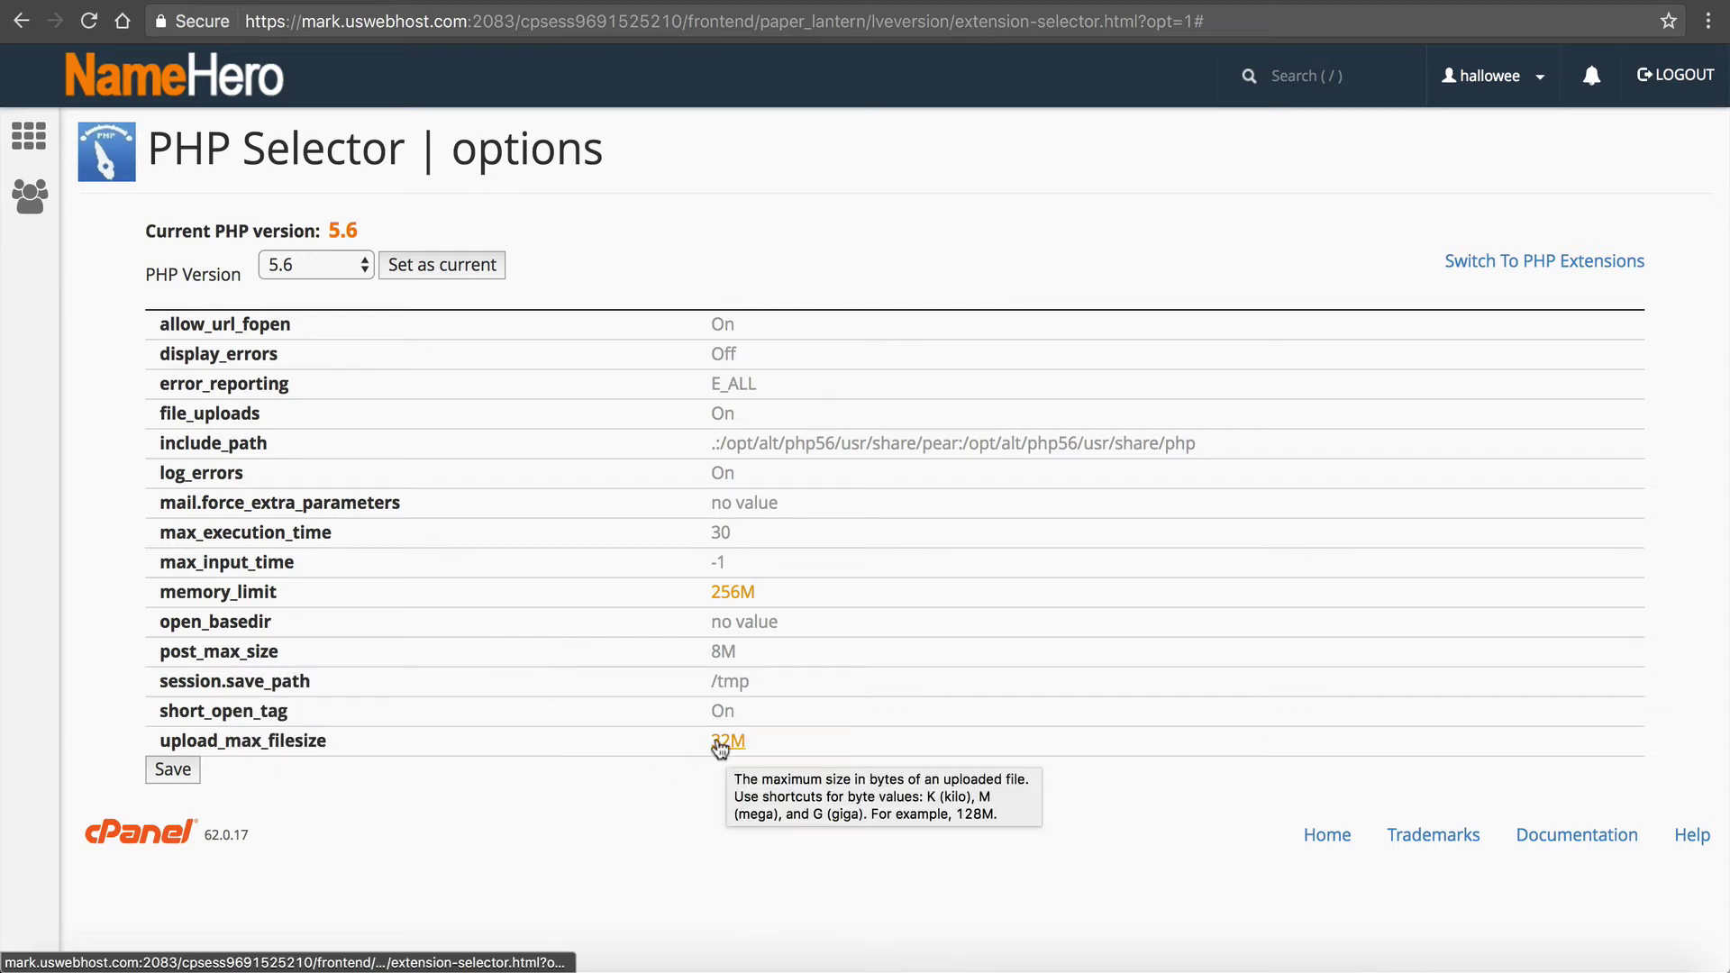
mouse_move(726, 655)
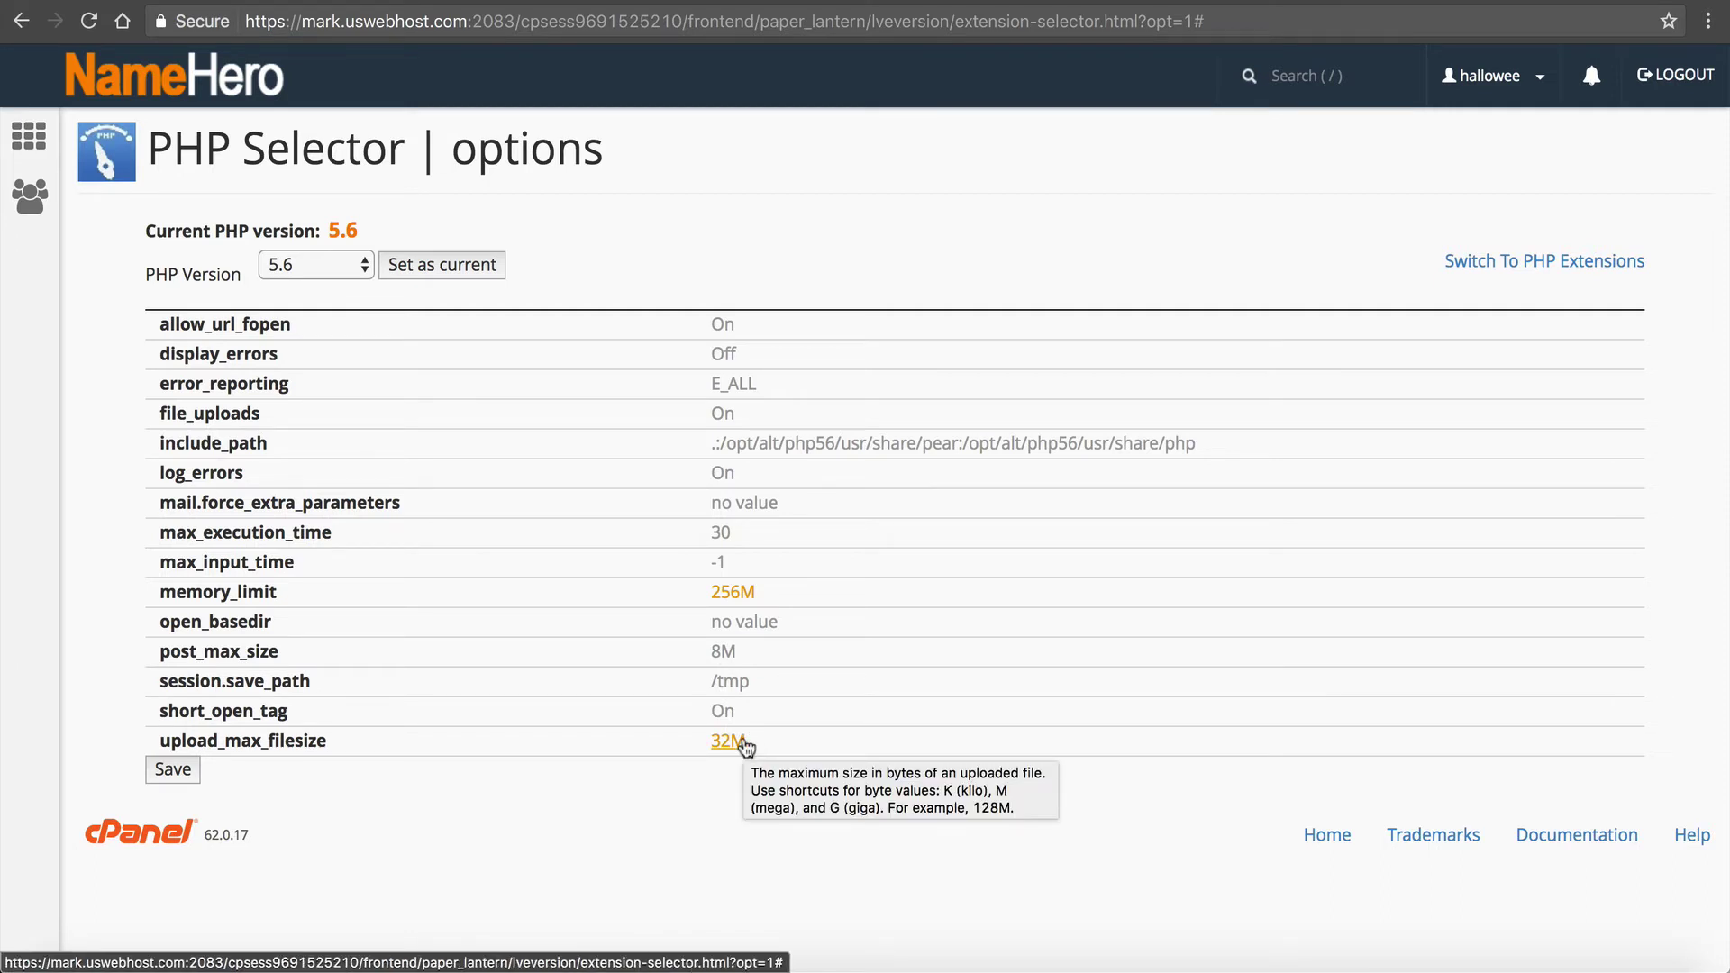
left_click(725, 651)
left_click(754, 654)
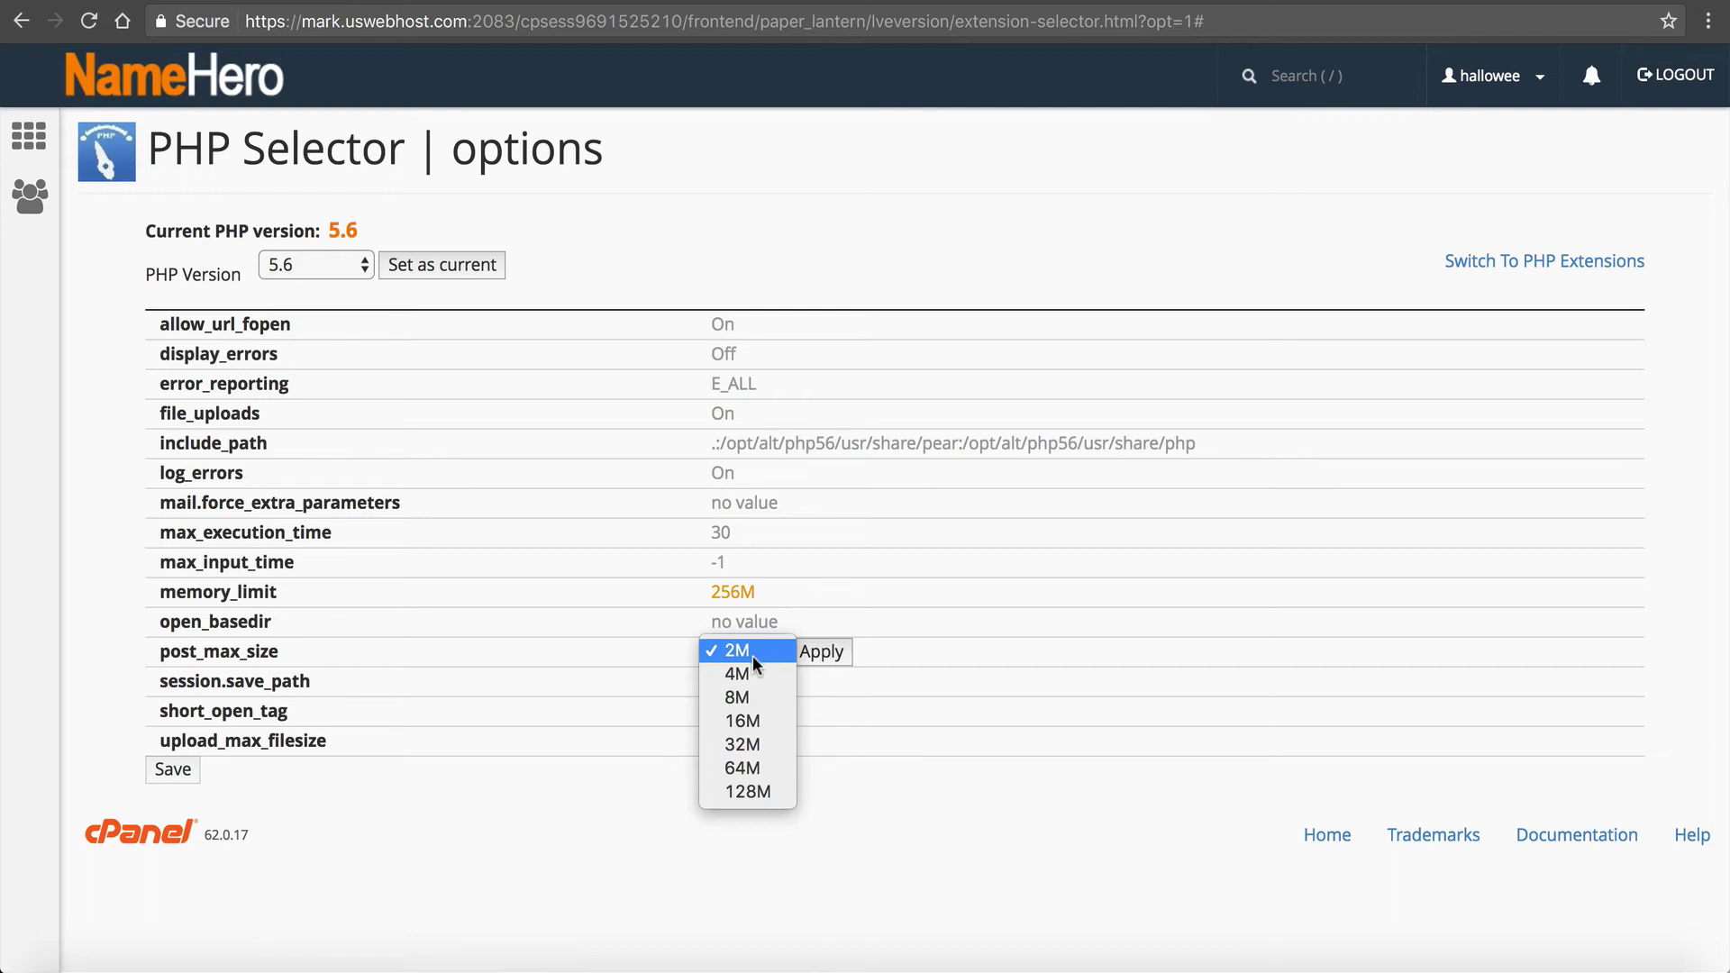
left_click(754, 774)
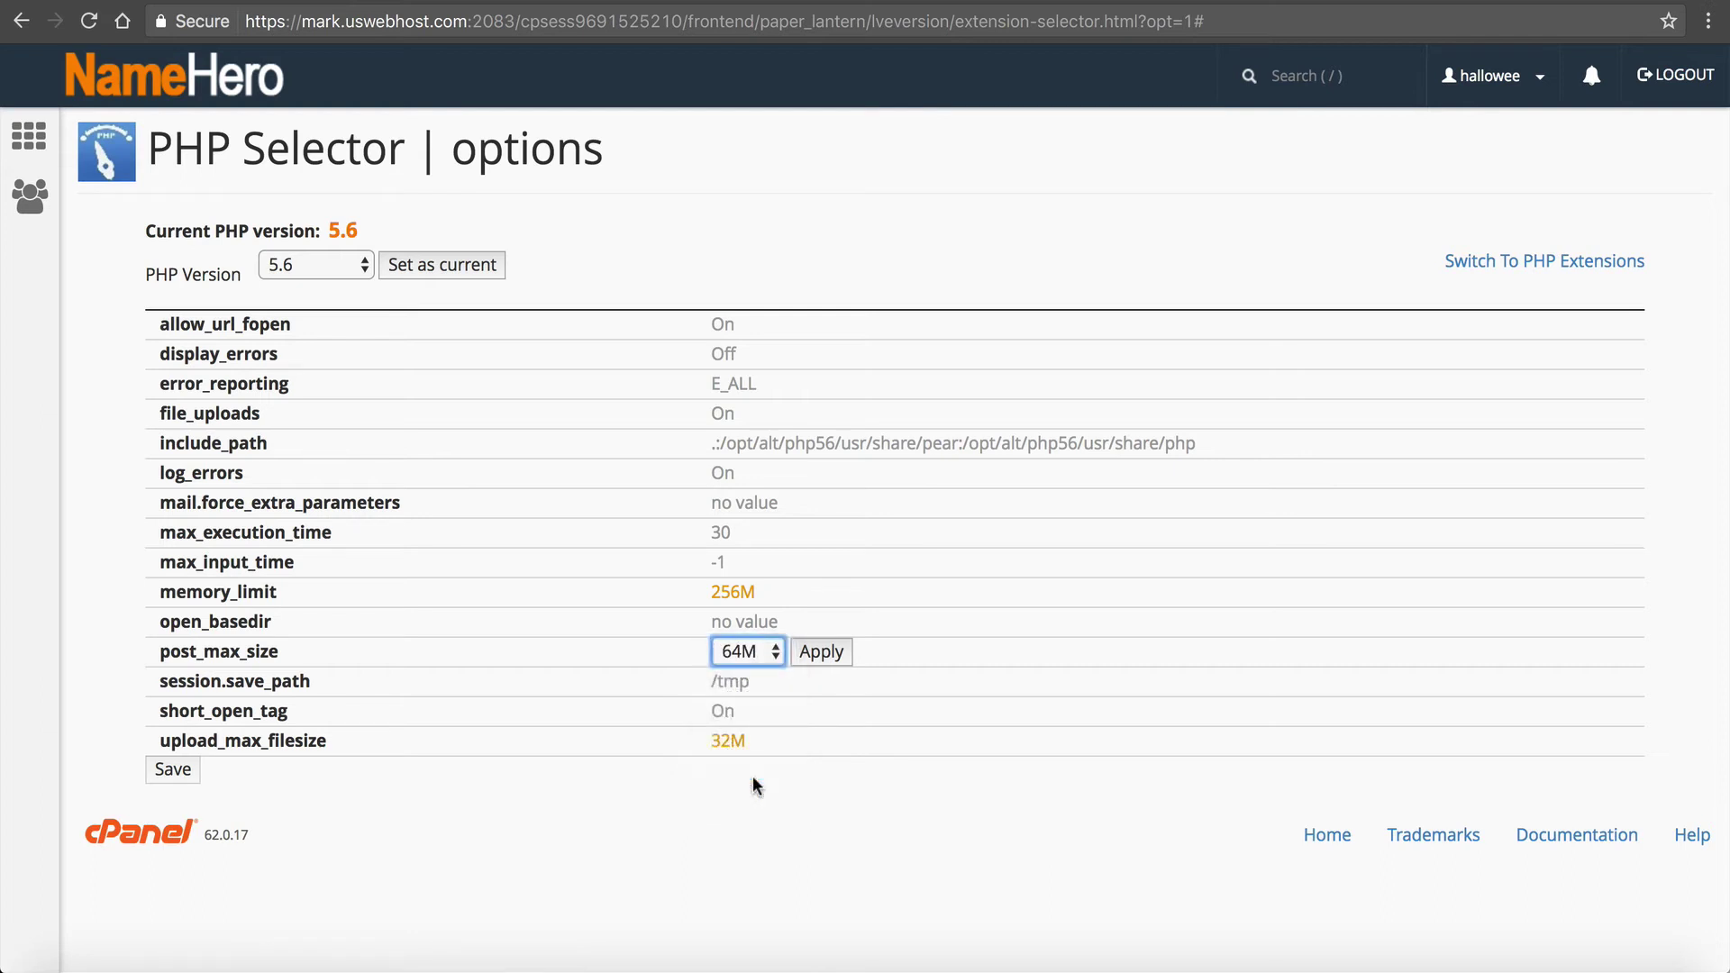
left_click(820, 651)
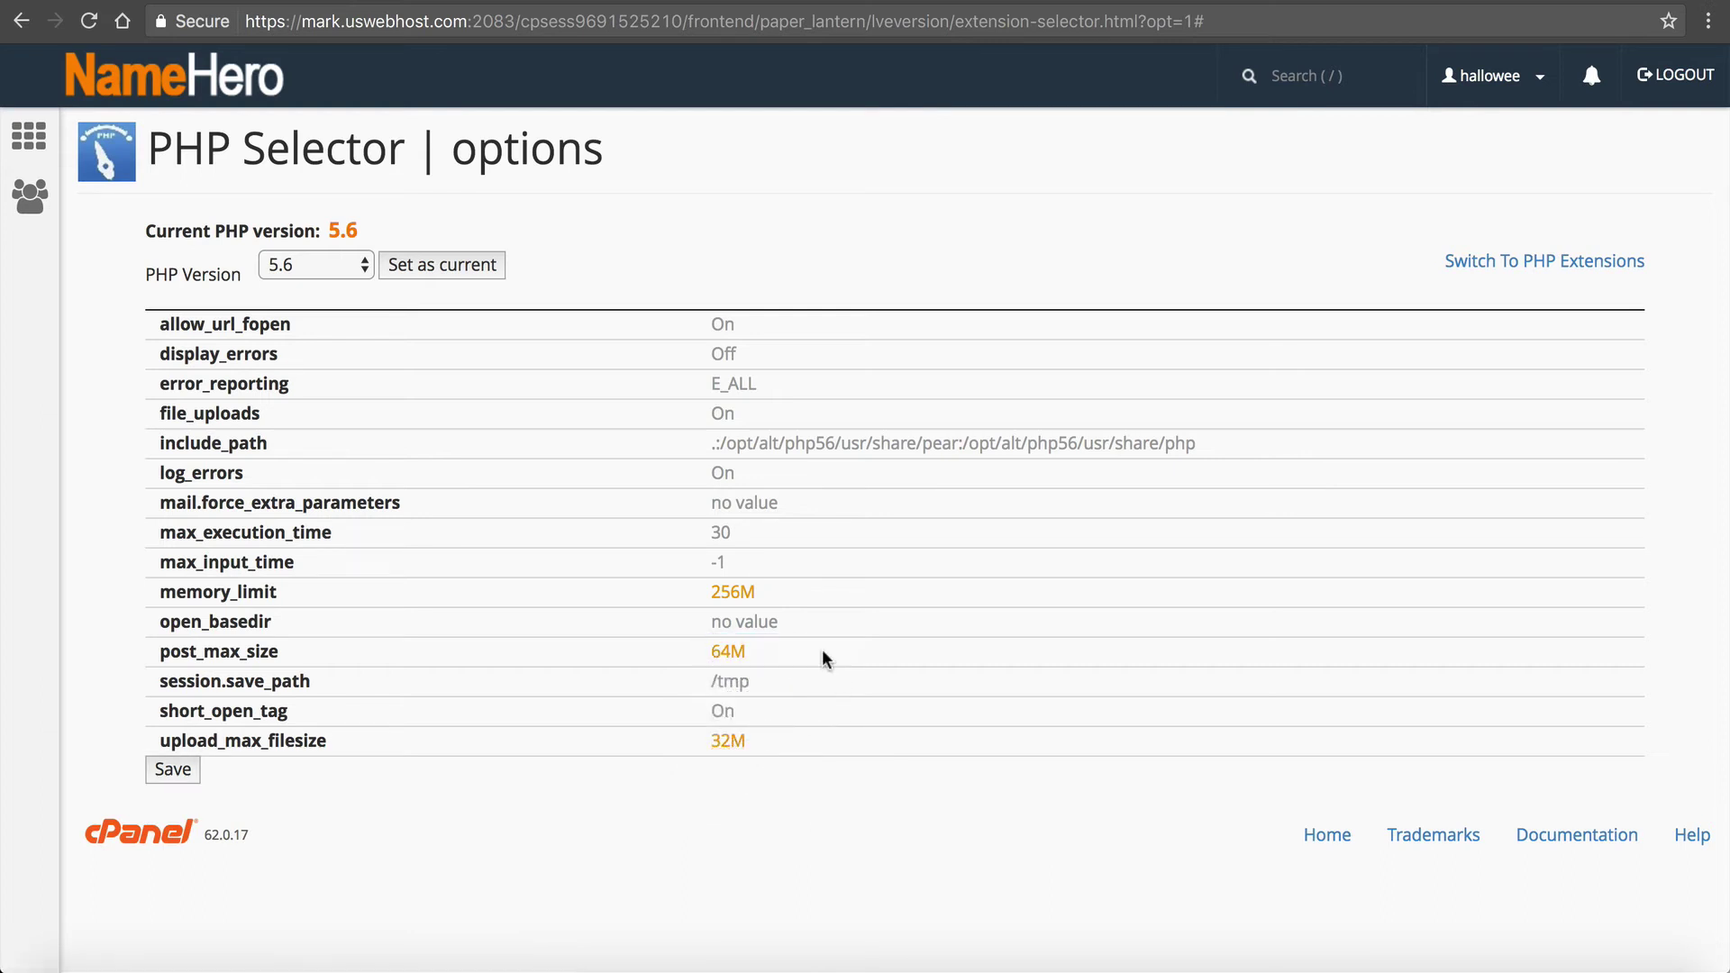
Step: Save the PHP options and reload to confirm 256M, 32M and 64M persisted
left_click(181, 770)
left_click(168, 775)
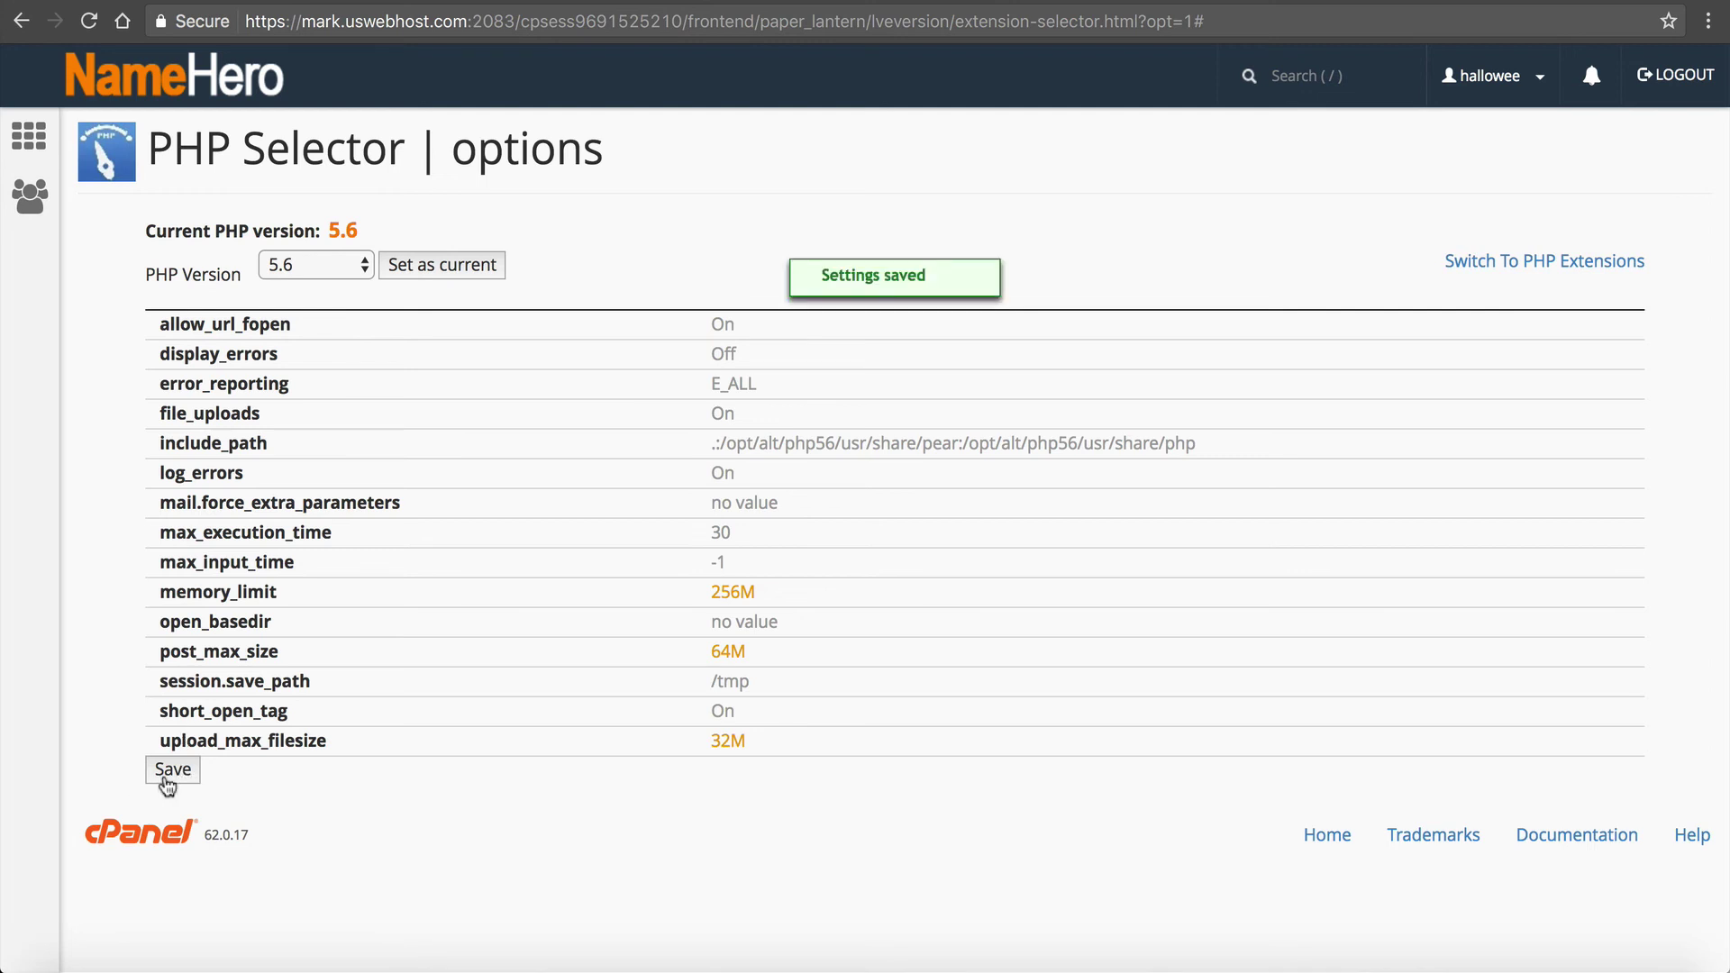
left_click(89, 21)
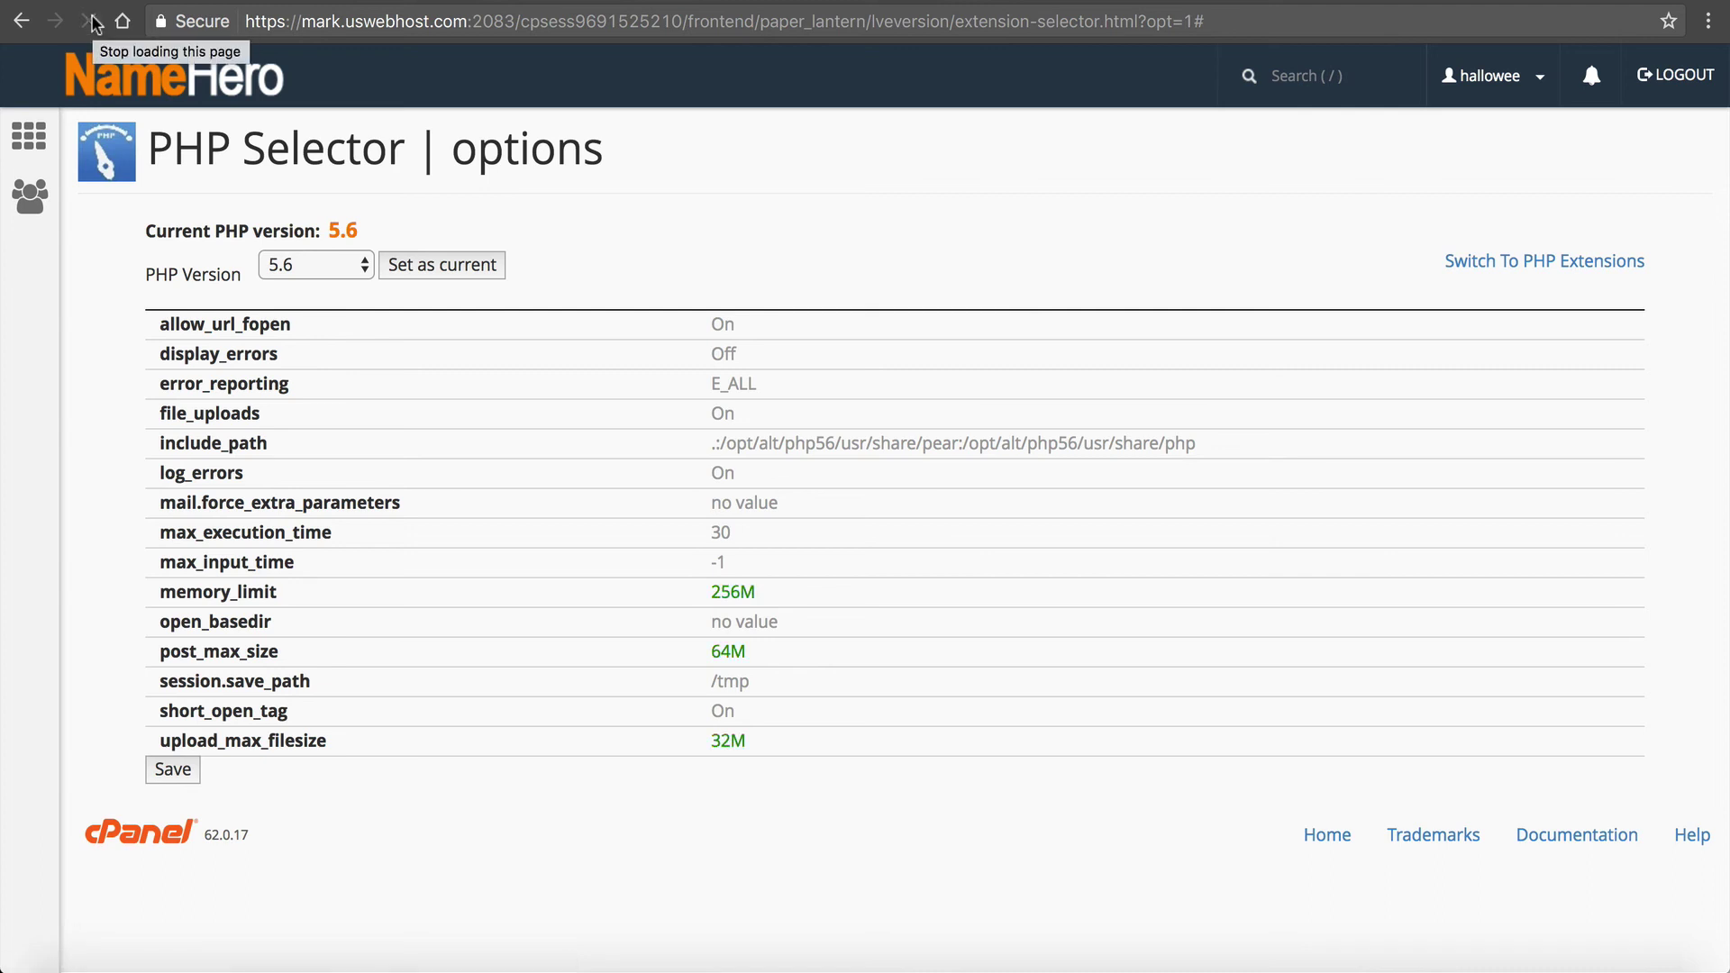